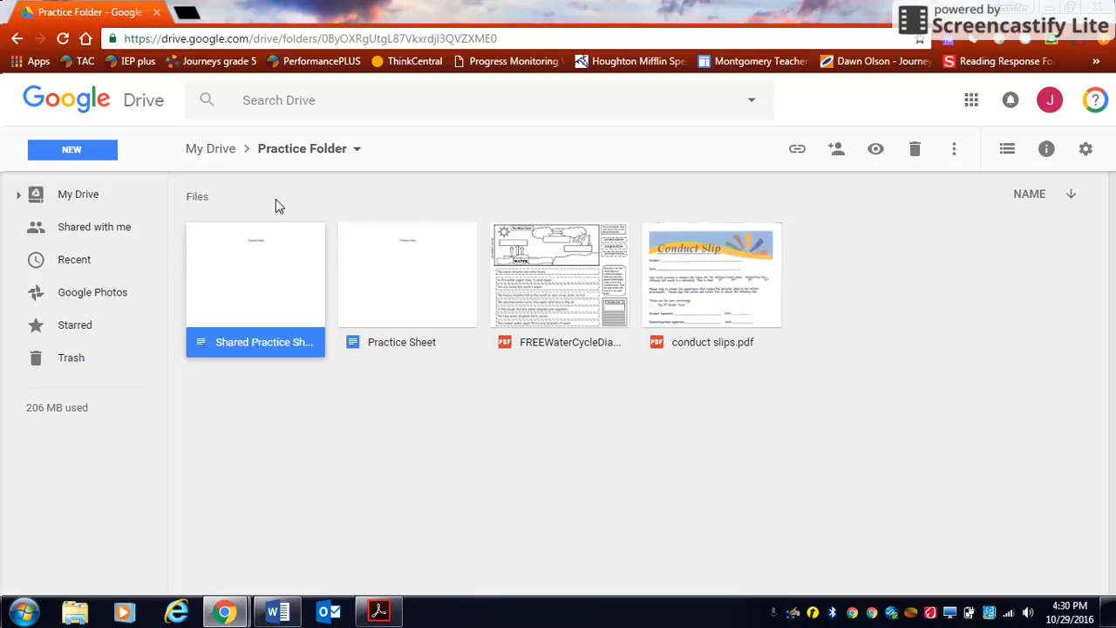
# Start a new Google Docs document and create it from the Newsletter Plum template in the full template gallery.
pyautogui.click(90, 154)
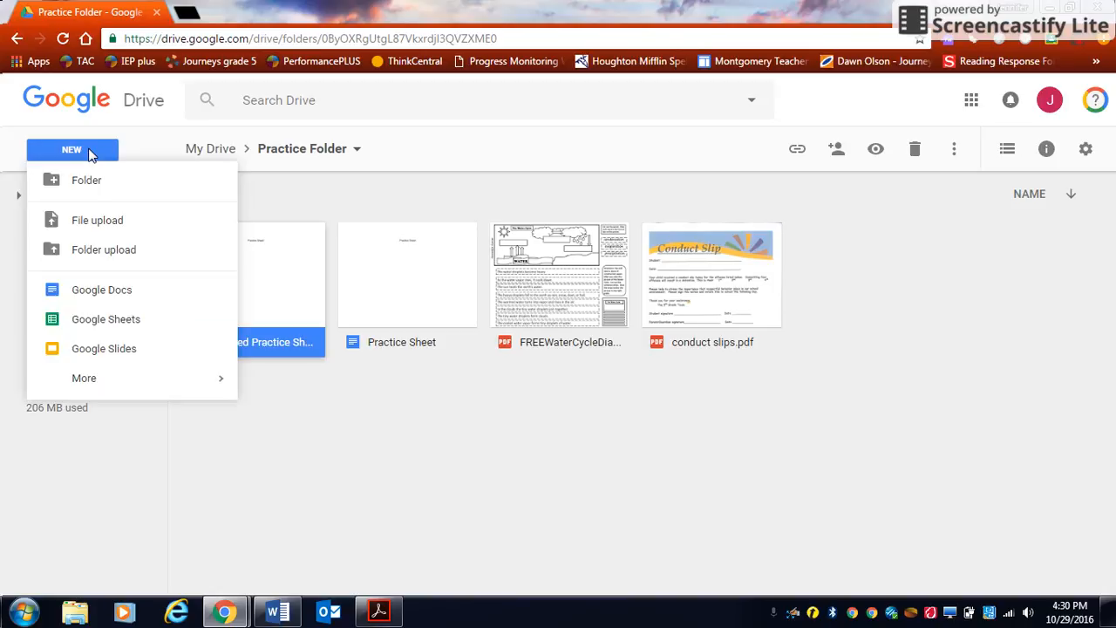
pyautogui.click(91, 294)
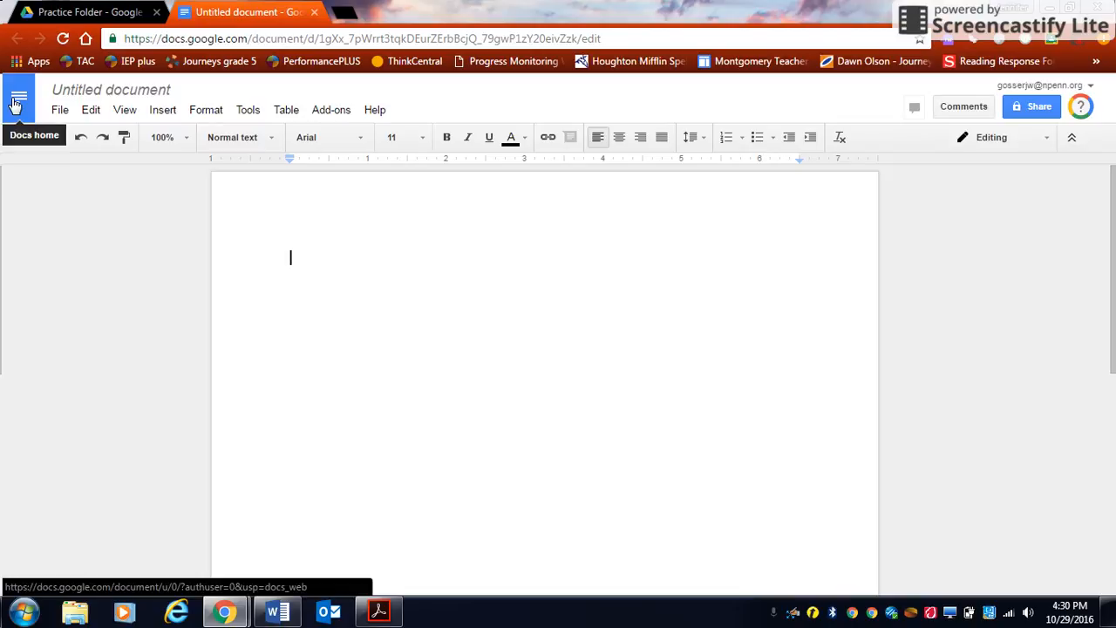
pyautogui.click(16, 103)
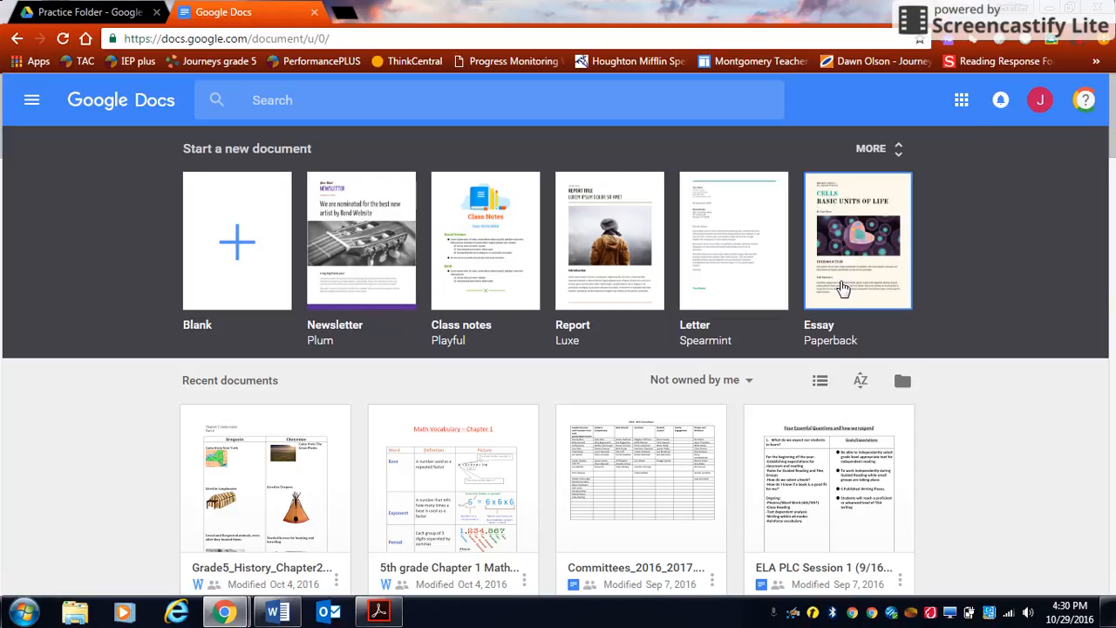
pyautogui.click(887, 148)
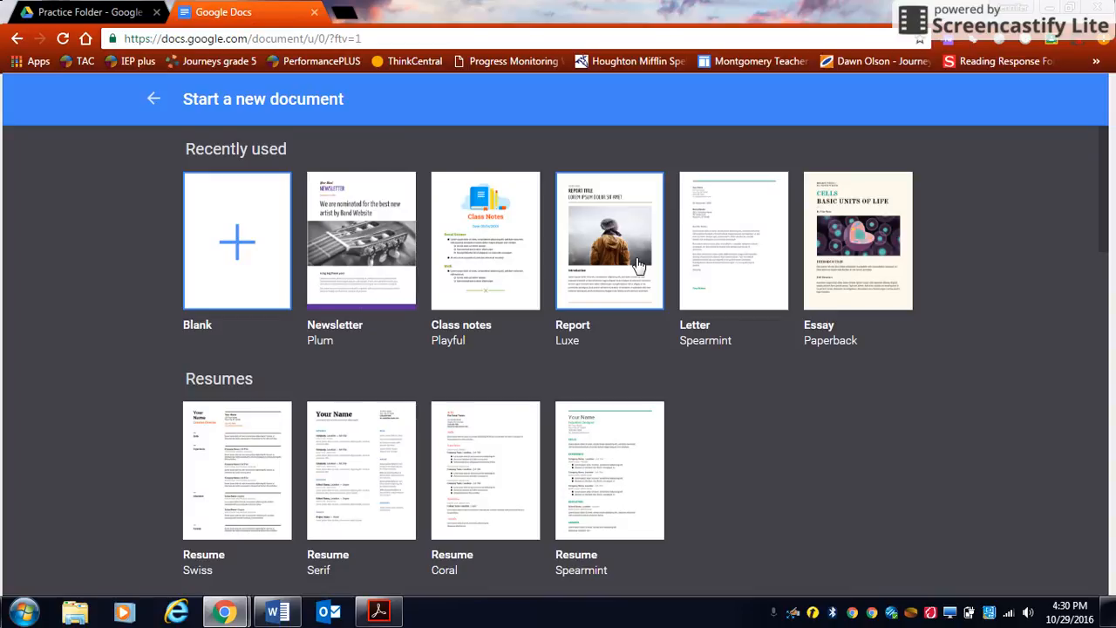
pyautogui.click(567, 341)
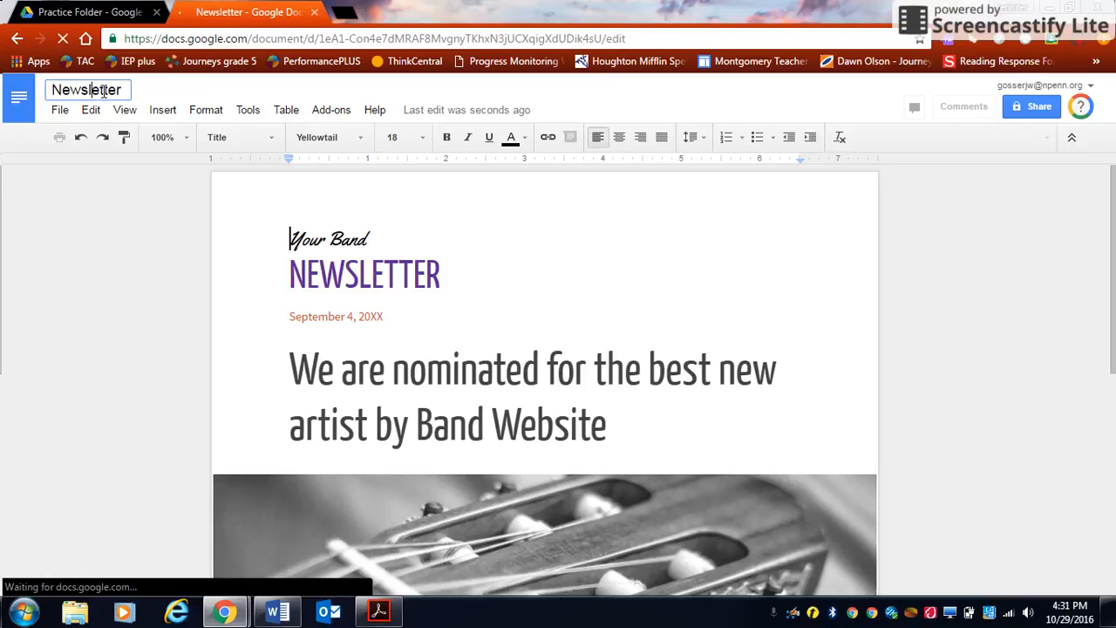
# Rename the newsletter document as Practice Newsletter.
pyautogui.click(92, 90)
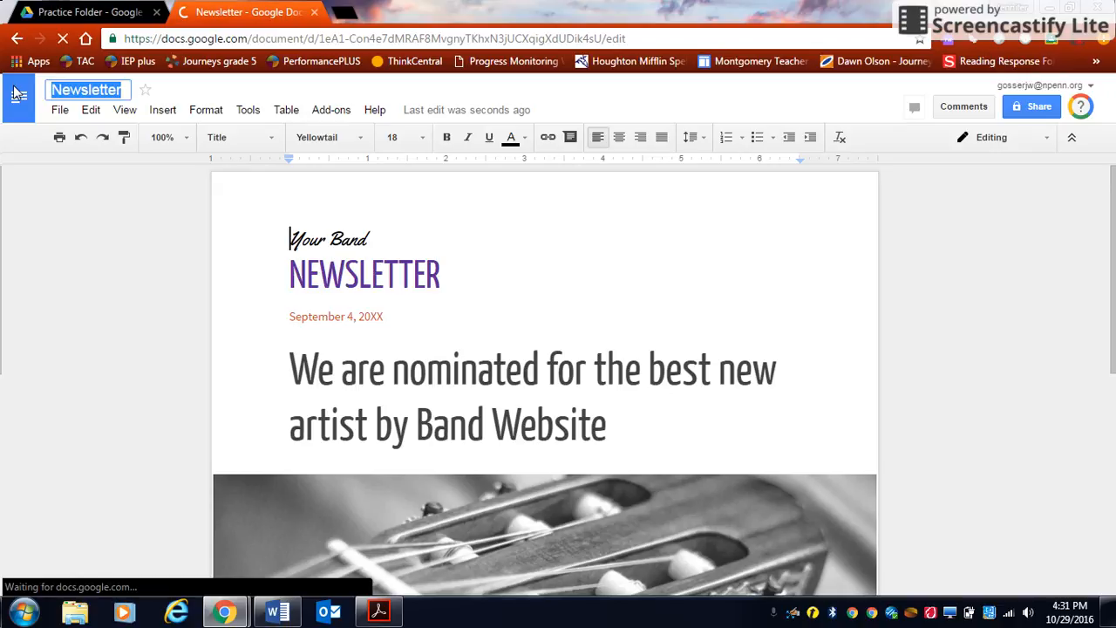
pyautogui.click(115, 88)
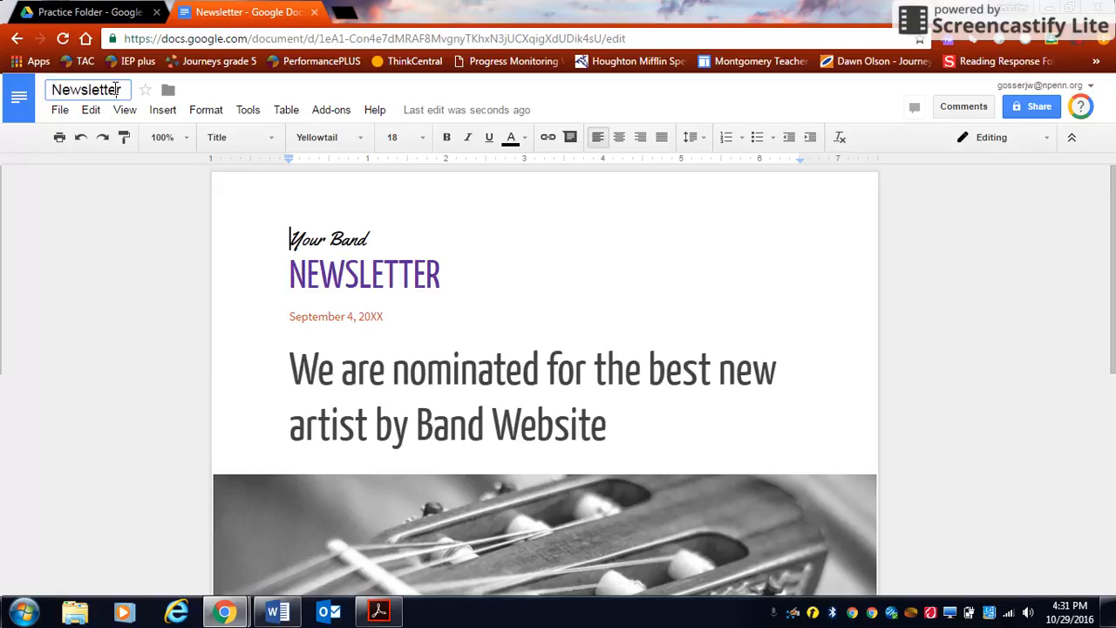
pyautogui.doubleClick(124, 90)
pyautogui.write('Prac')
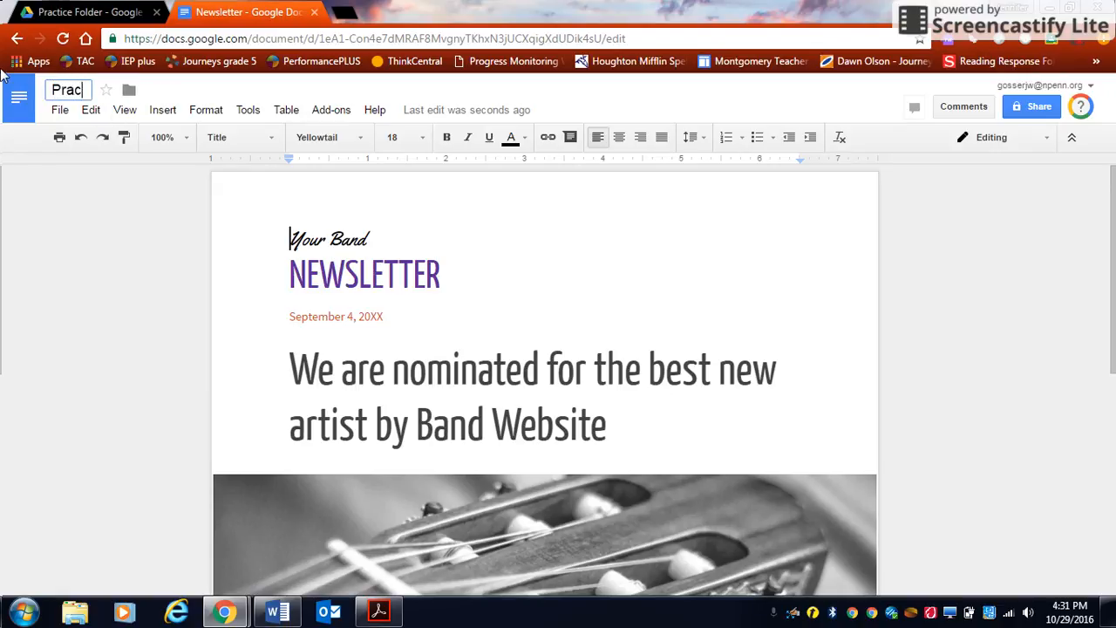
pyautogui.write('tice News')
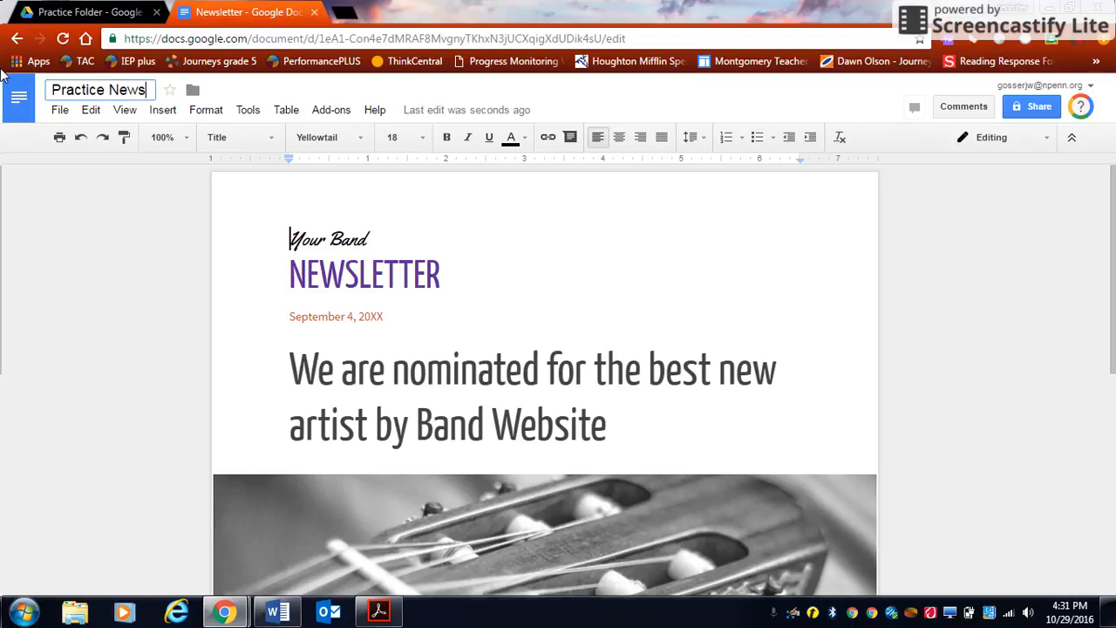
pyautogui.write('eletter')
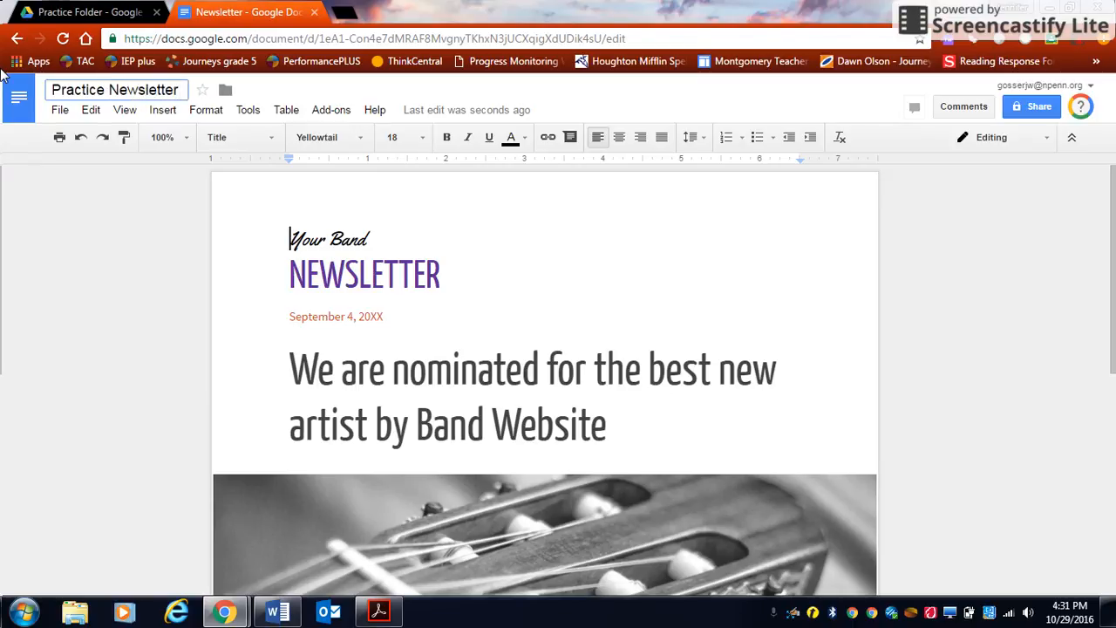
pyautogui.click(373, 276)
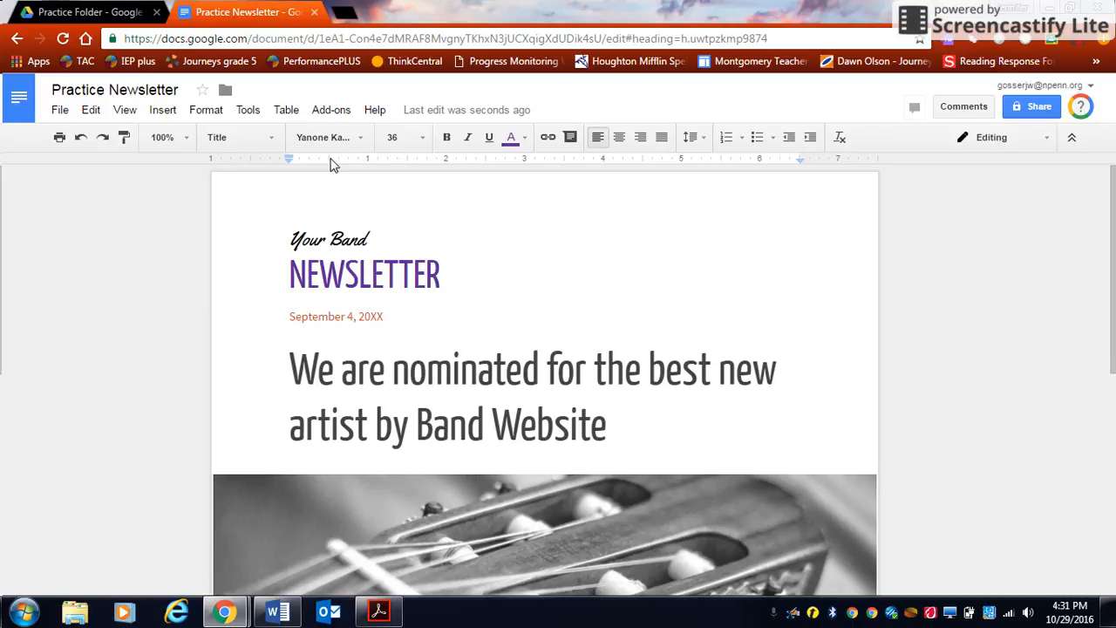
# Browse the available add-ons and examine the details of the Translate add-on.
pyautogui.click(331, 113)
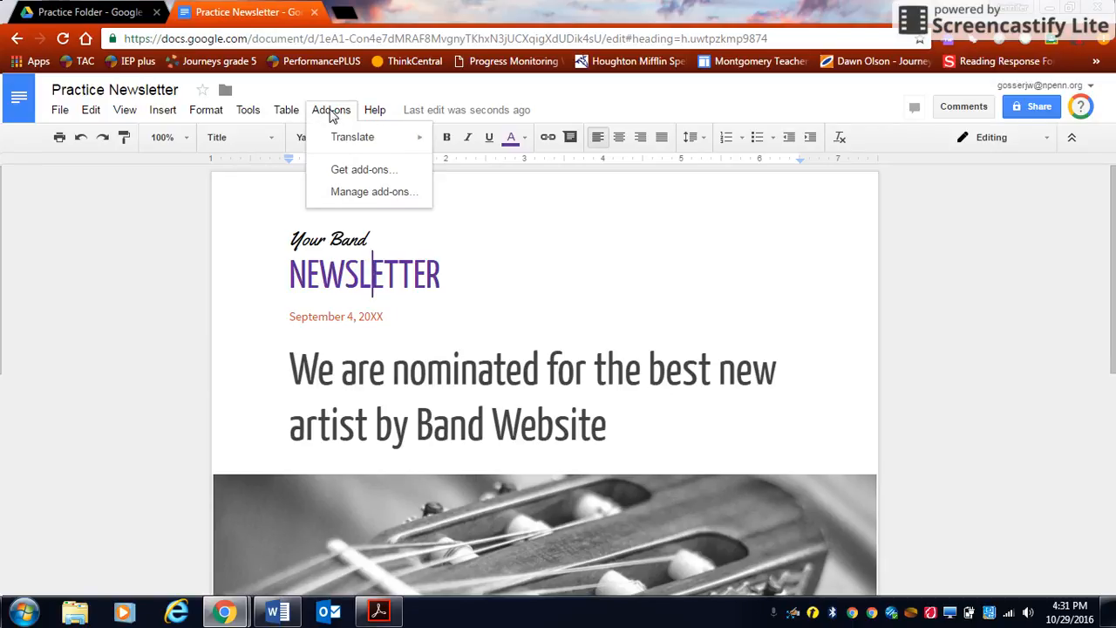
pyautogui.click(346, 175)
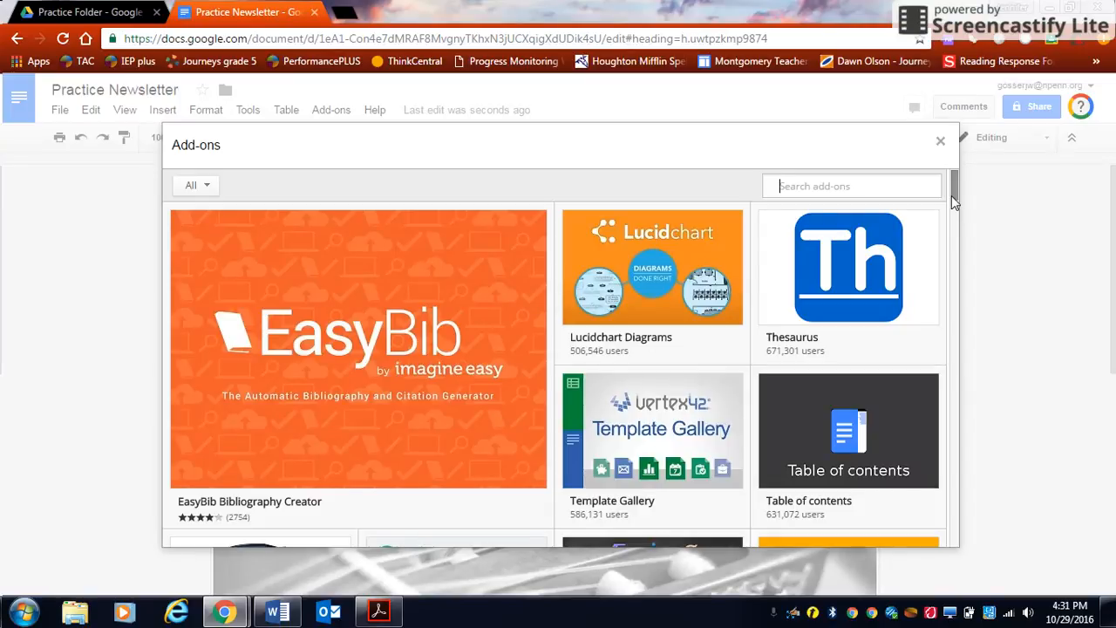
pyautogui.moveTo(951, 195); pyautogui.dragTo(955, 228)
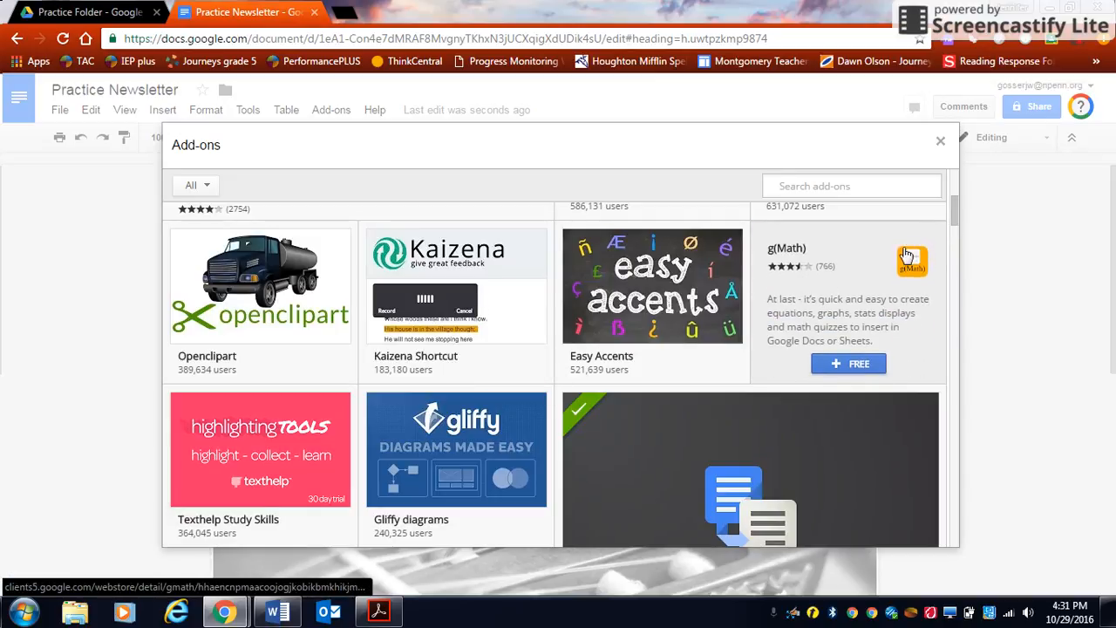
pyautogui.moveTo(954, 219); pyautogui.dragTo(956, 277)
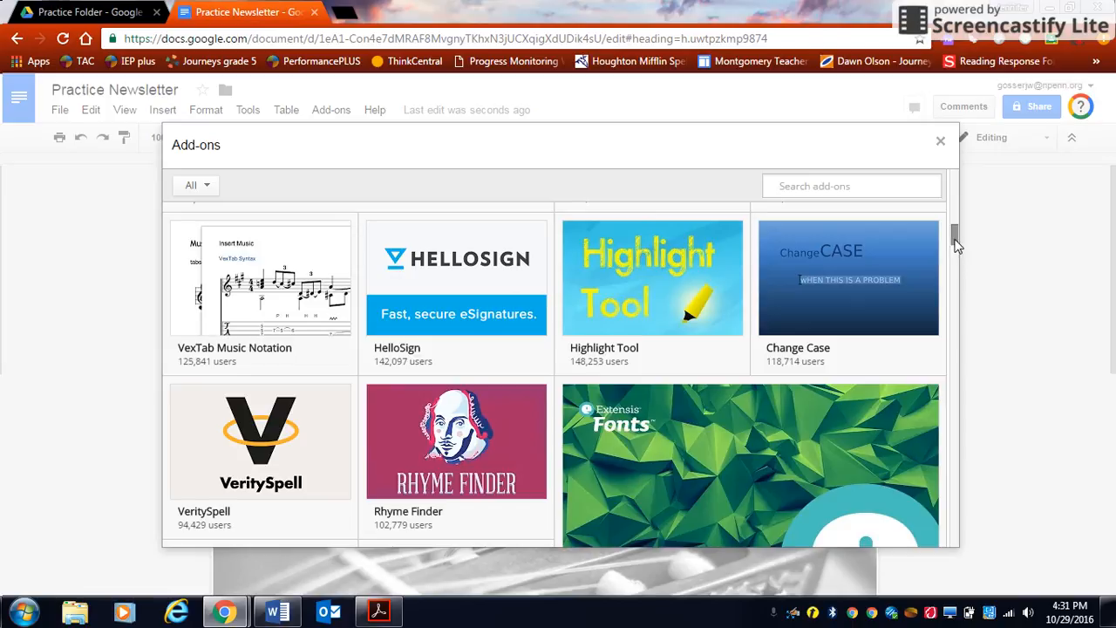
pyautogui.moveTo(954, 237); pyautogui.dragTo(956, 279)
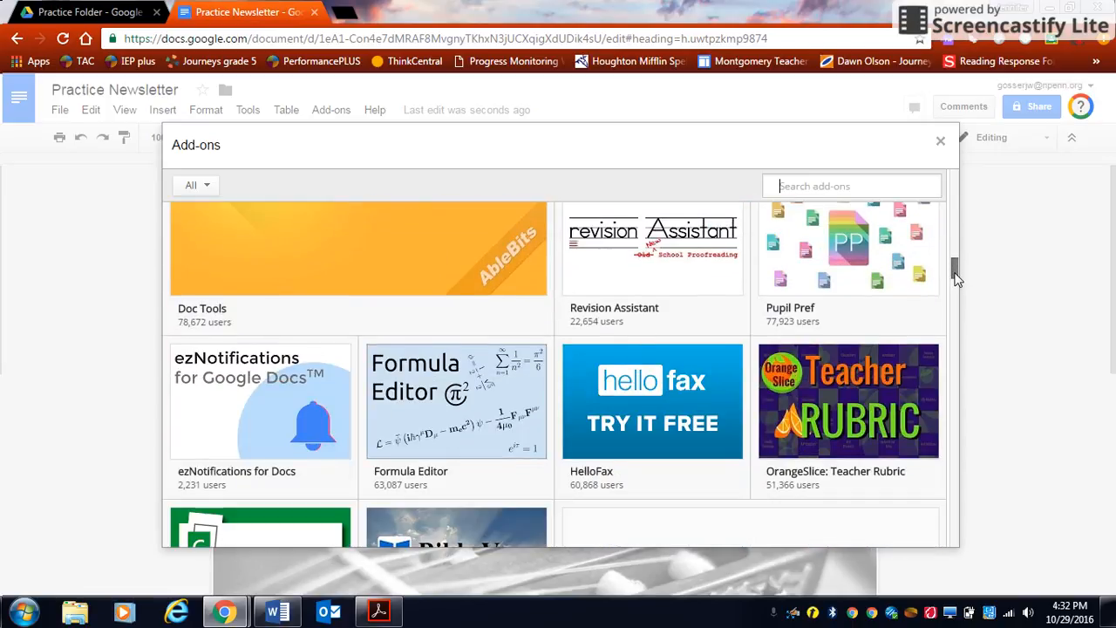
pyautogui.click(954, 194)
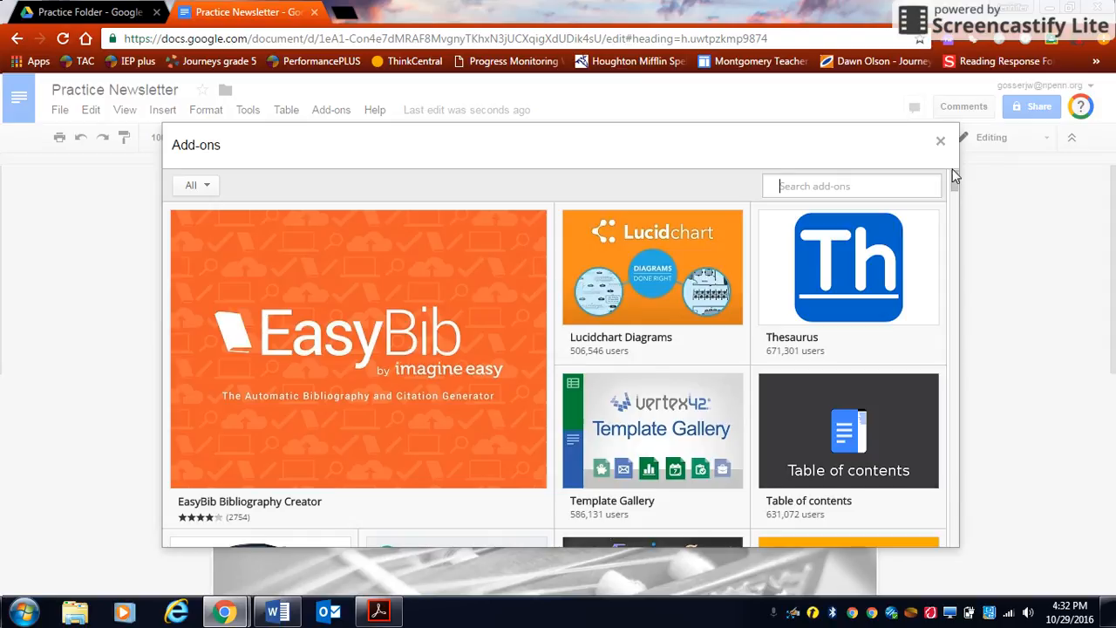
pyautogui.moveTo(953, 181); pyautogui.dragTo(950, 208)
pyautogui.moveTo(727, 340)
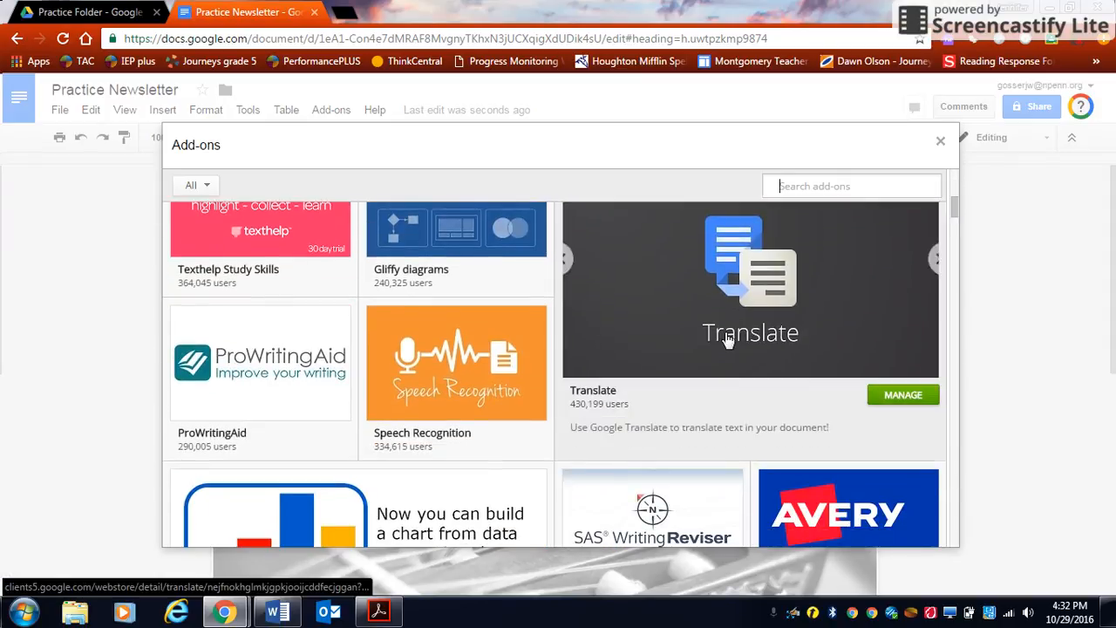
pyautogui.click(740, 330)
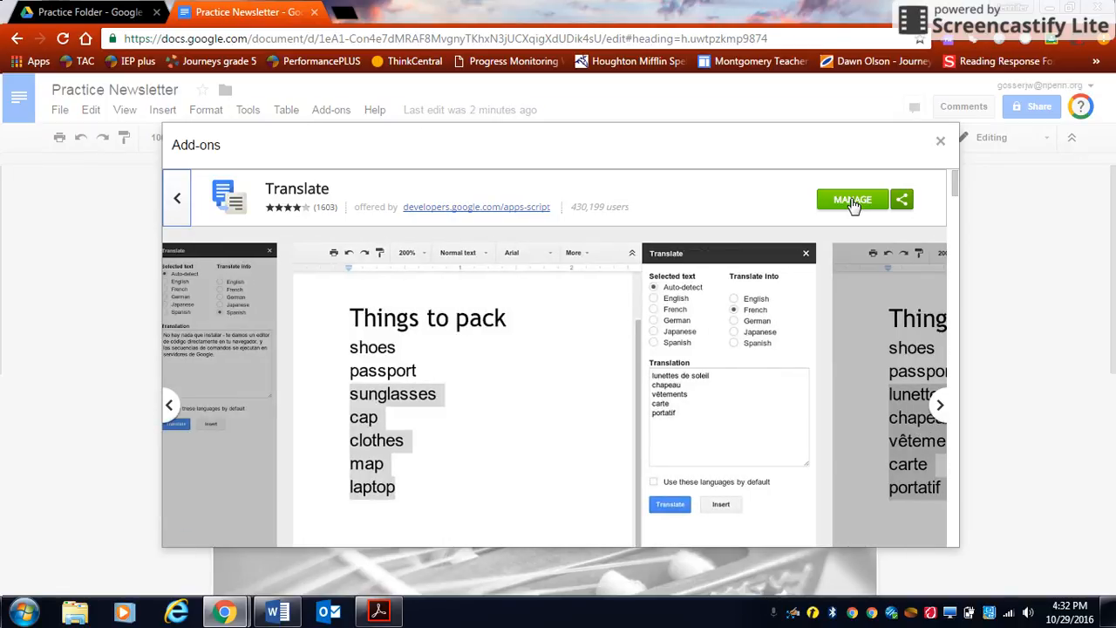
pyautogui.click(942, 142)
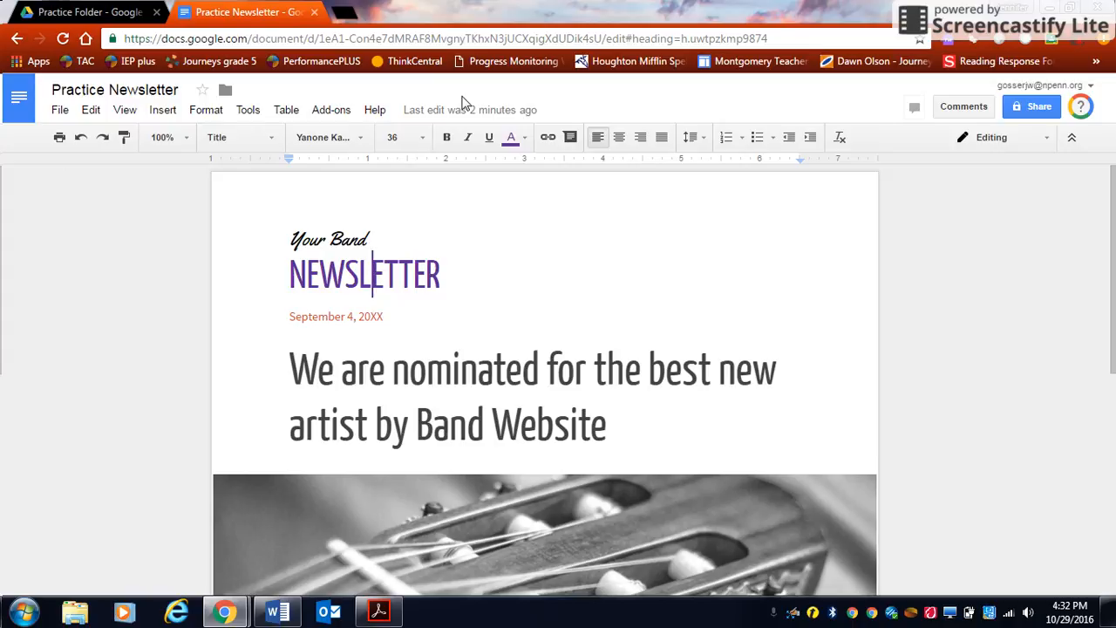
# Start the Translate add-on and set the language of the selected text to English.
pyautogui.click(331, 113)
pyautogui.moveTo(339, 145)
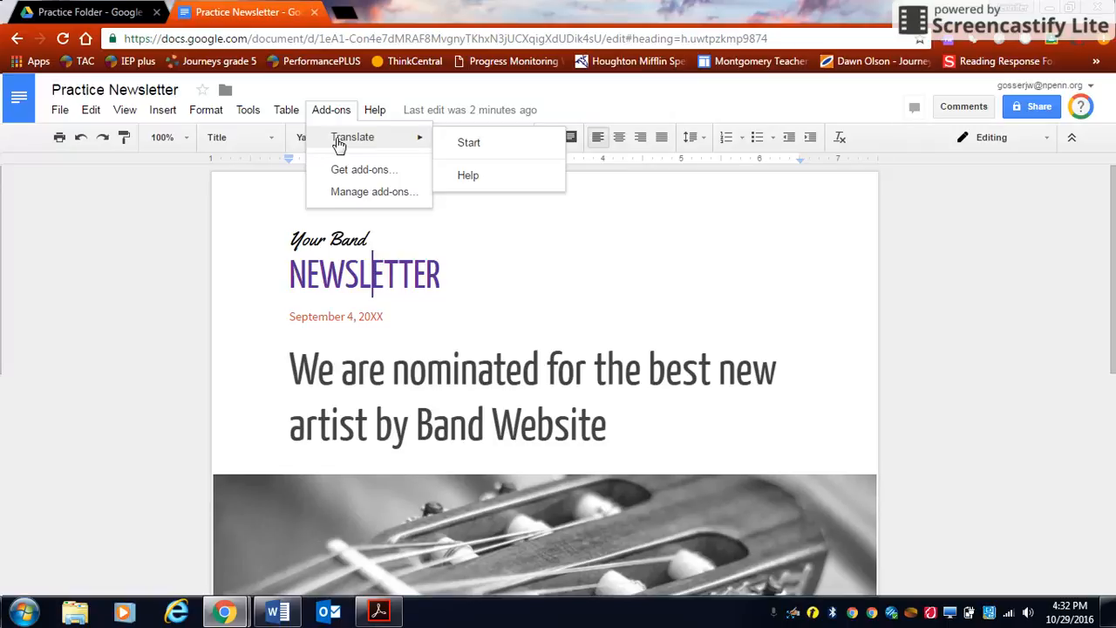
pyautogui.click(465, 150)
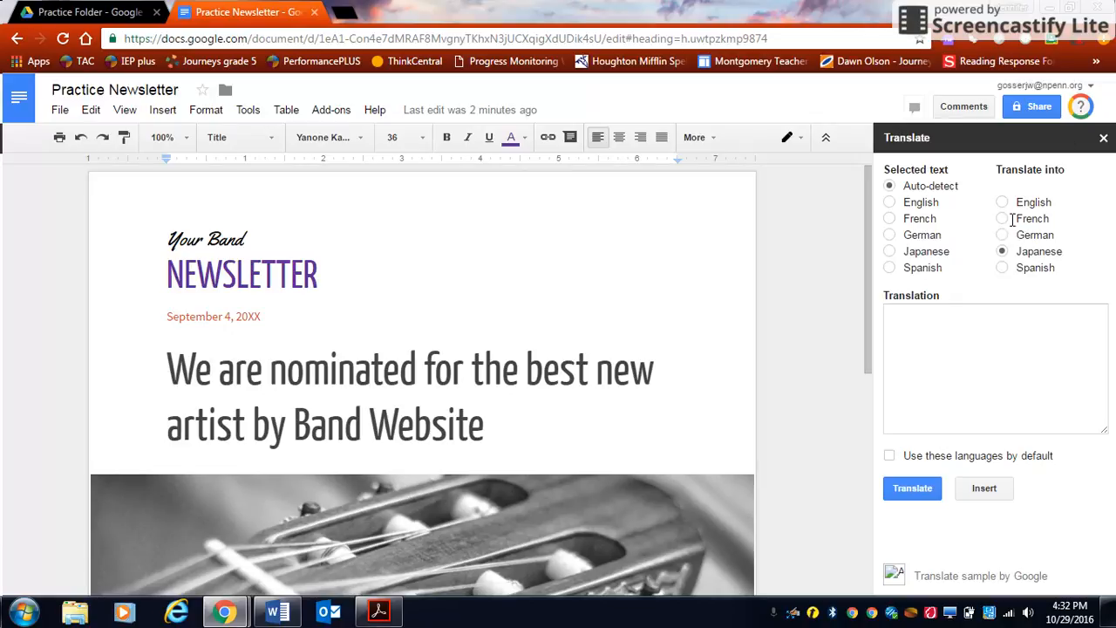
pyautogui.rightClick(890, 209)
pyautogui.click(889, 202)
# Replace the headline about the best new artist nomination with "Welcome Back to Our Classroom".
pyautogui.moveTo(493, 444); pyautogui.dragTo(157, 367)
pyautogui.write('Welcome ')
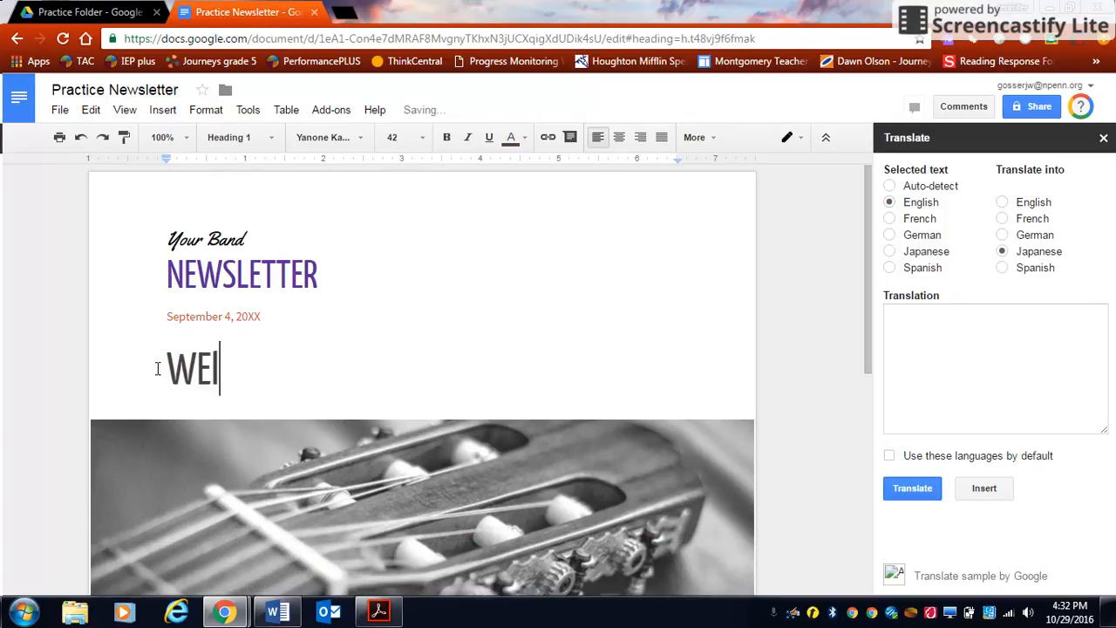
pyautogui.write('B')
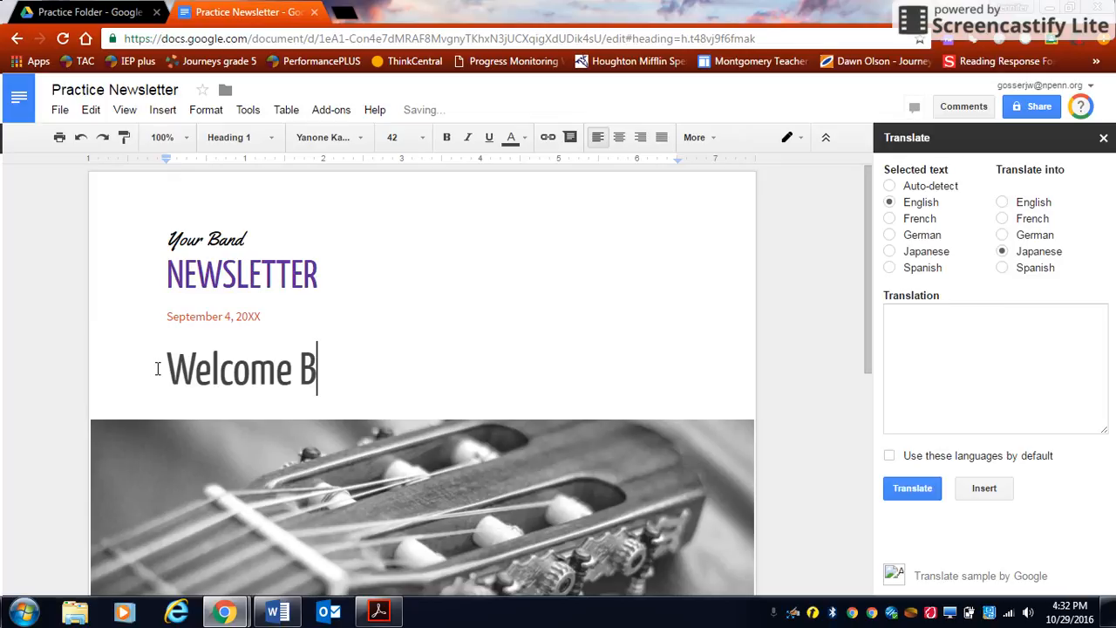
pyautogui.write('ack to ')
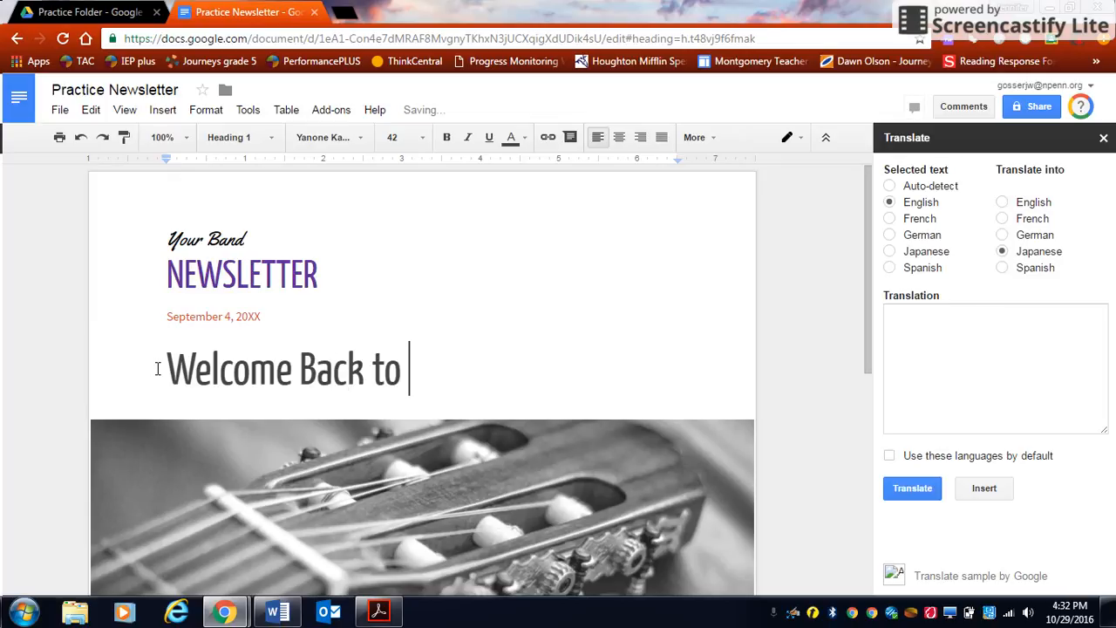
pyautogui.write('Our Classroom')
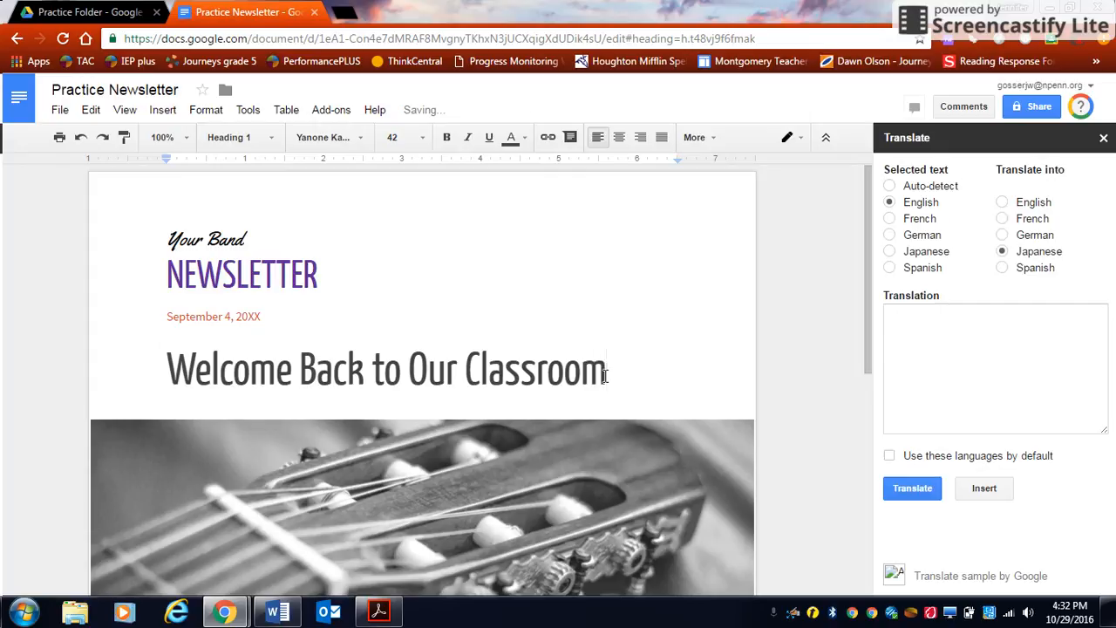
# Translate the "Welcome Back to Our Classroom" headline into Japanese and insert the translation in its place.
pyautogui.moveTo(607, 370); pyautogui.dragTo(135, 372)
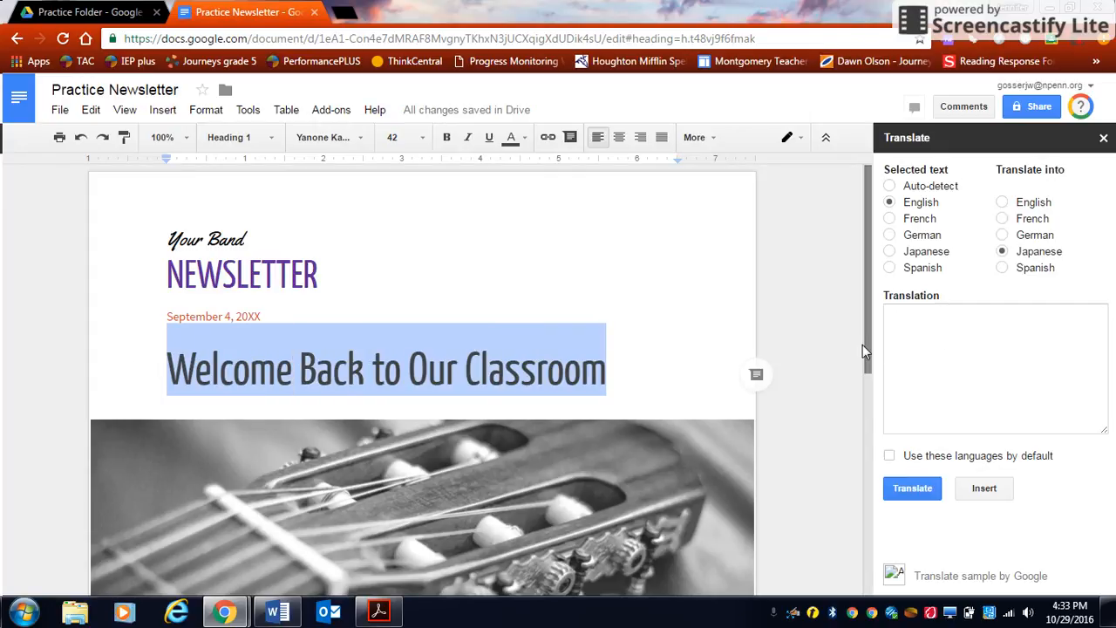
pyautogui.click(921, 334)
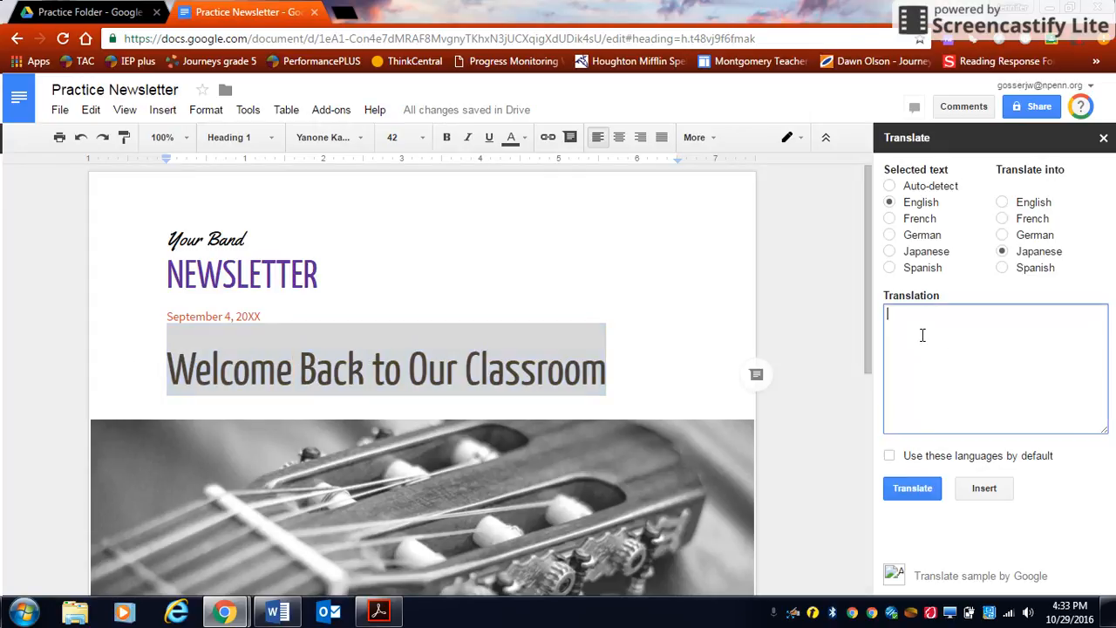
pyautogui.rightClick(554, 379)
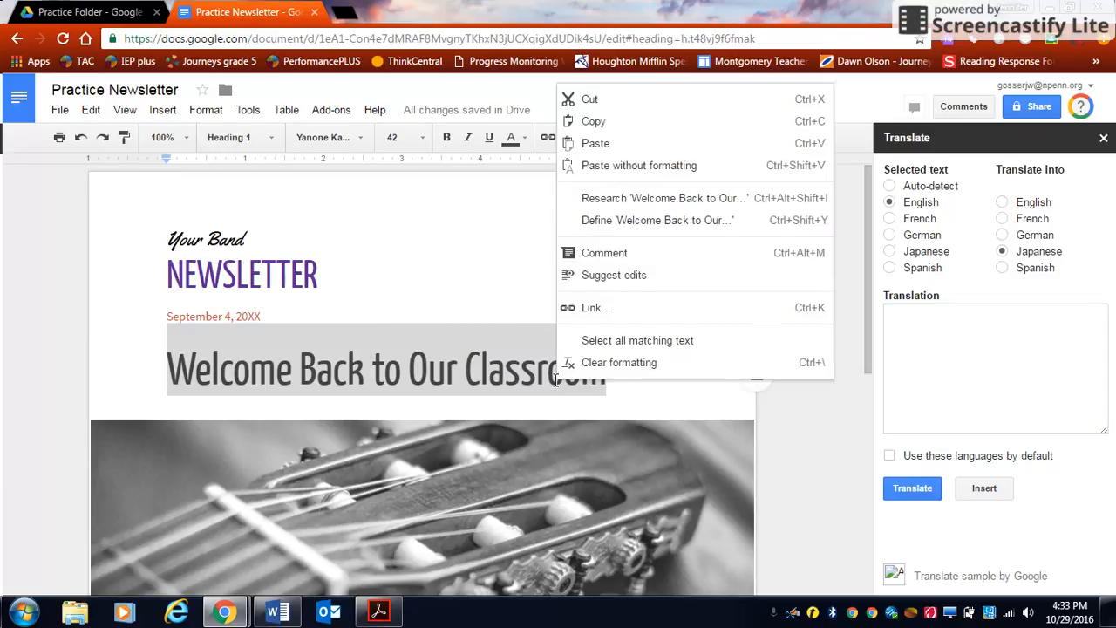
pyautogui.click(614, 122)
pyautogui.click(914, 329)
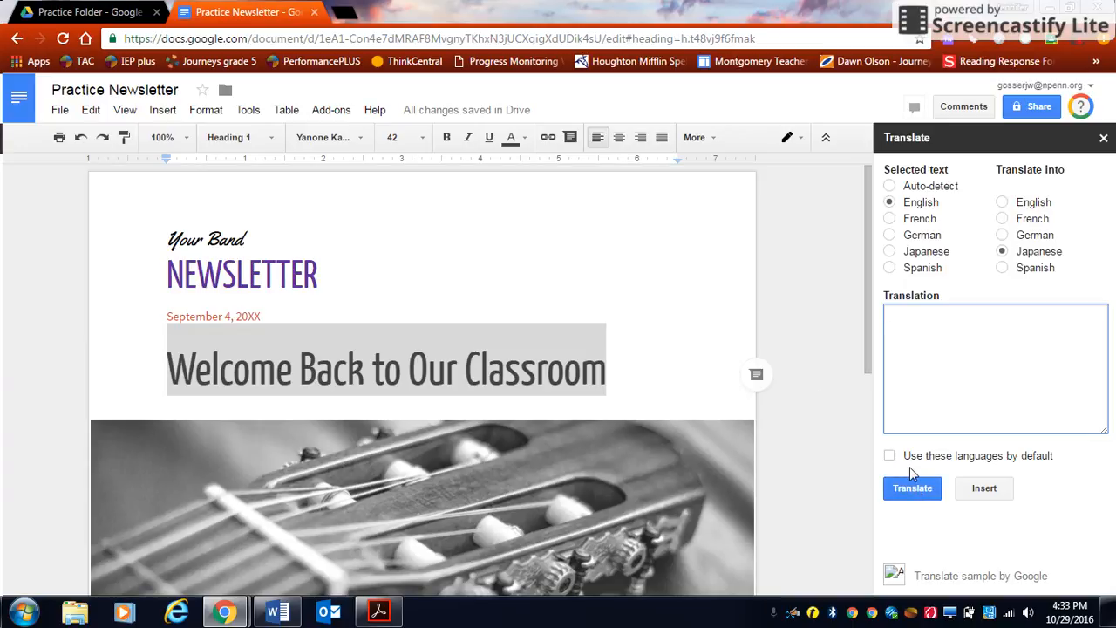
pyautogui.click(922, 490)
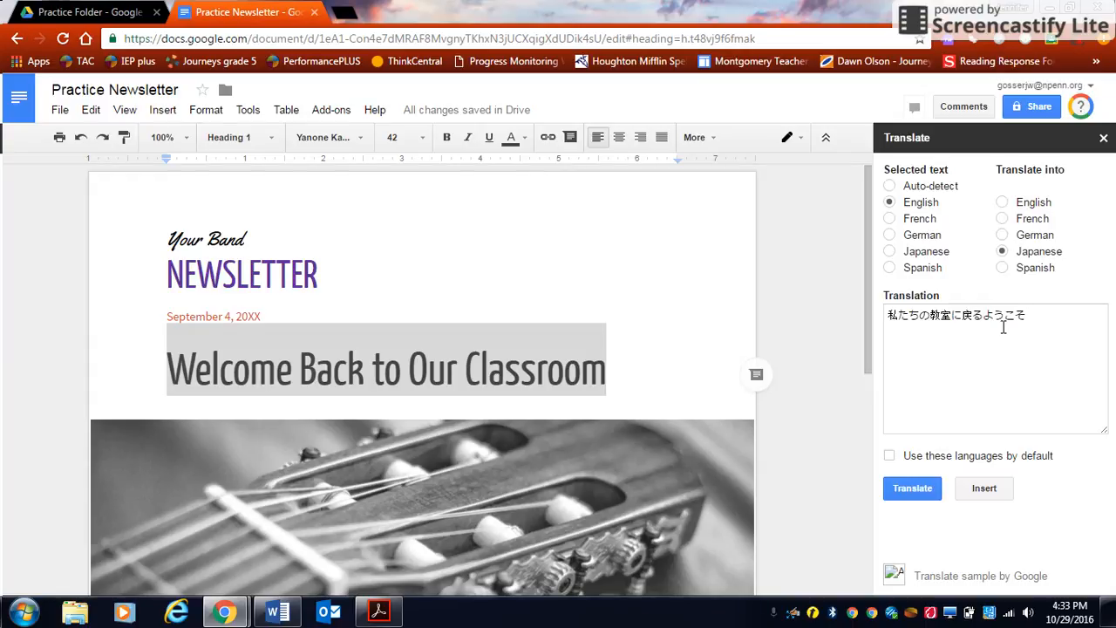
pyautogui.click(982, 490)
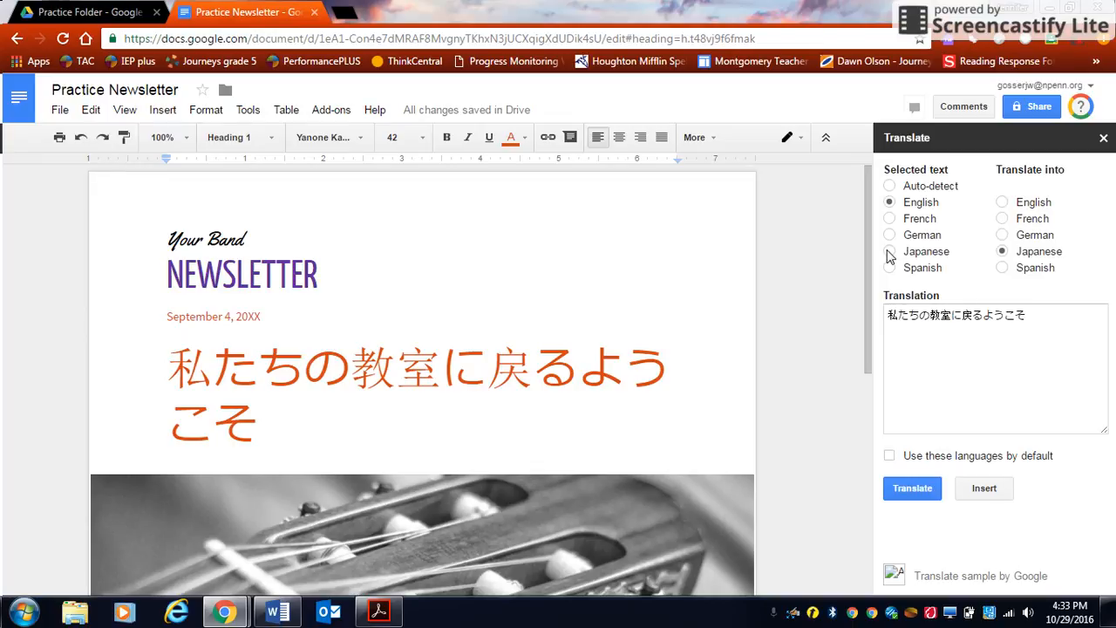
# Check the Japanese headline by translating it from Japanese into English without inserting the result, and close the Translate add-on.
pyautogui.click(1001, 202)
pyautogui.moveTo(292, 439); pyautogui.dragTo(161, 380)
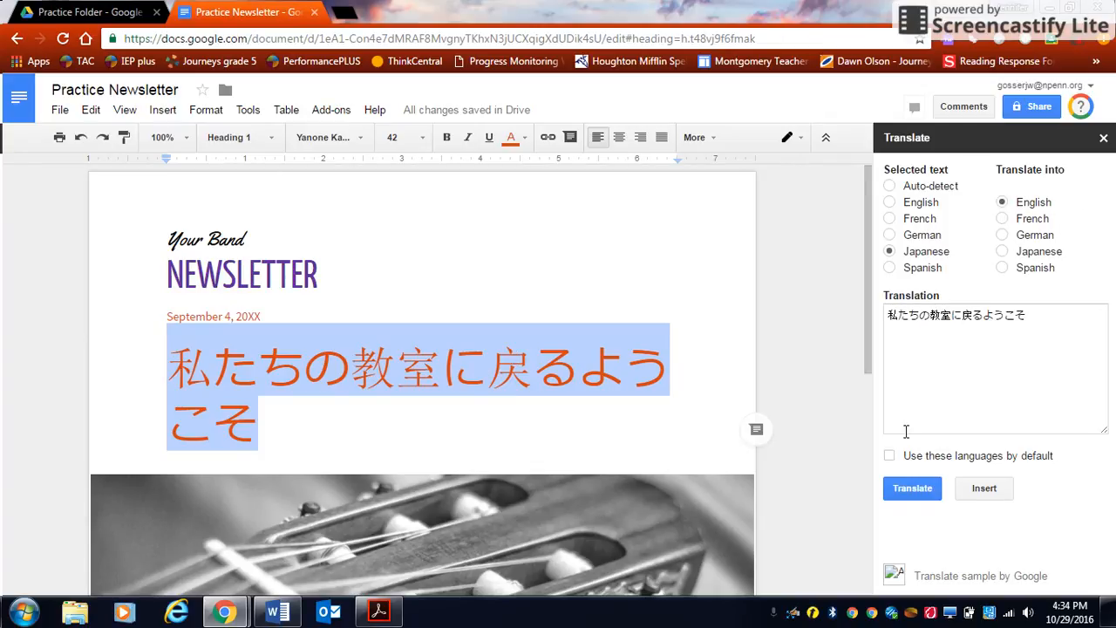
pyautogui.click(904, 488)
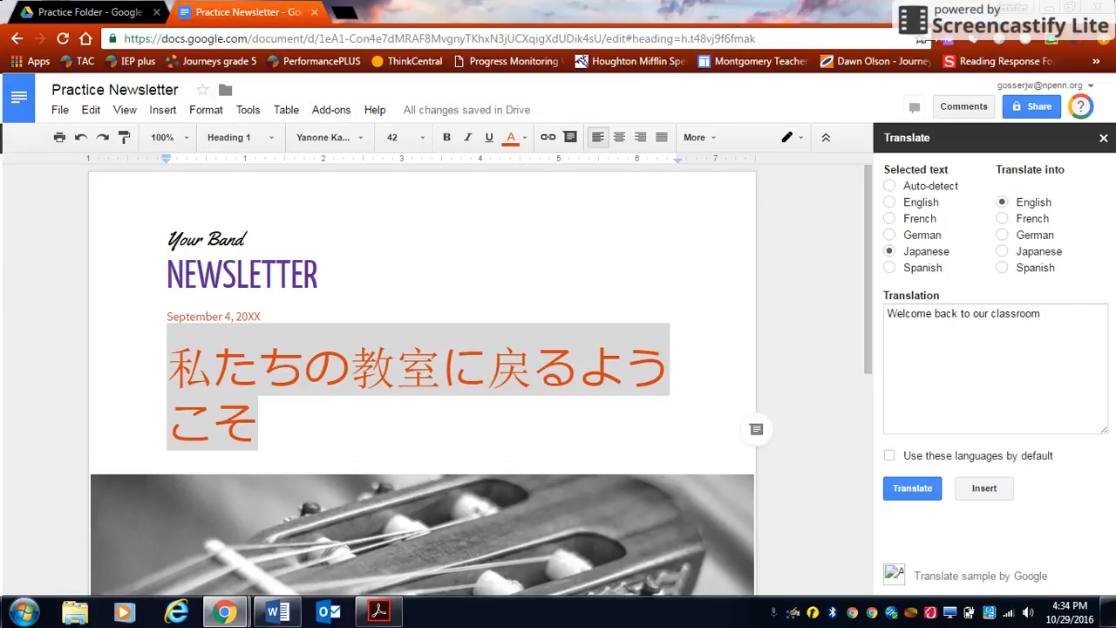
pyautogui.click(1103, 140)
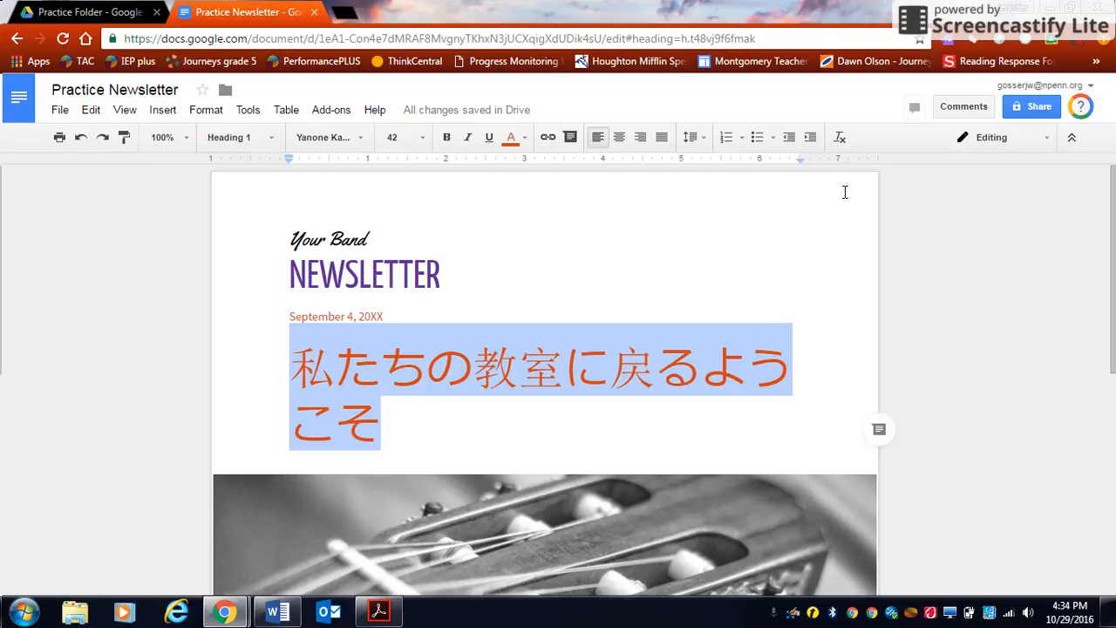
# Translate the headline from Japanese into English with the Translate add-on, insert the translation in its place, and close the add-on.
pyautogui.click(335, 111)
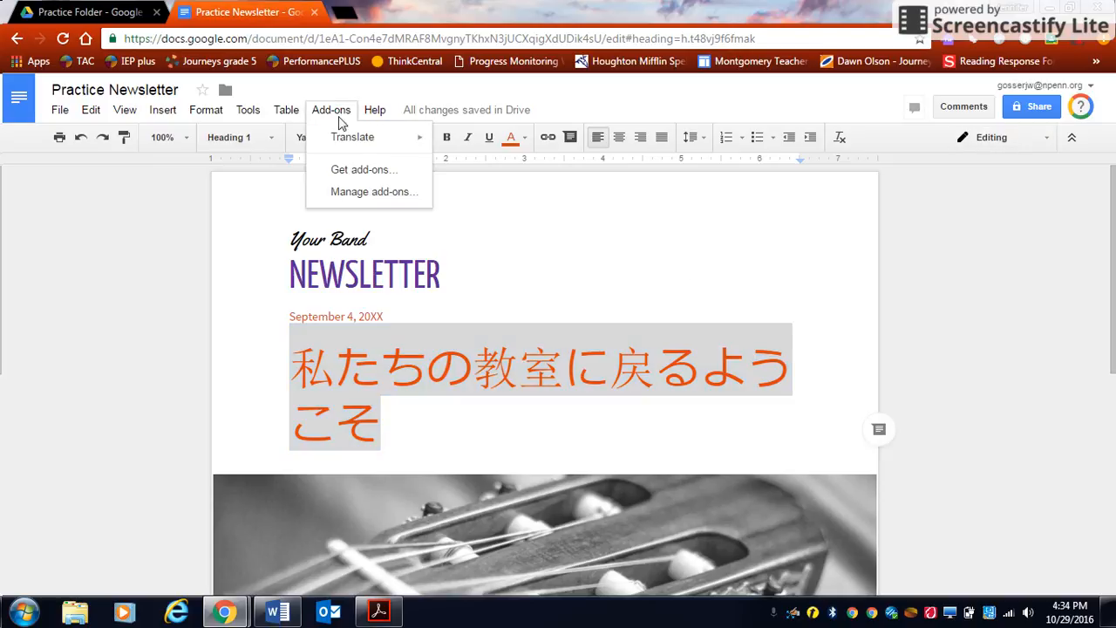
pyautogui.moveTo(357, 144)
pyautogui.click(455, 147)
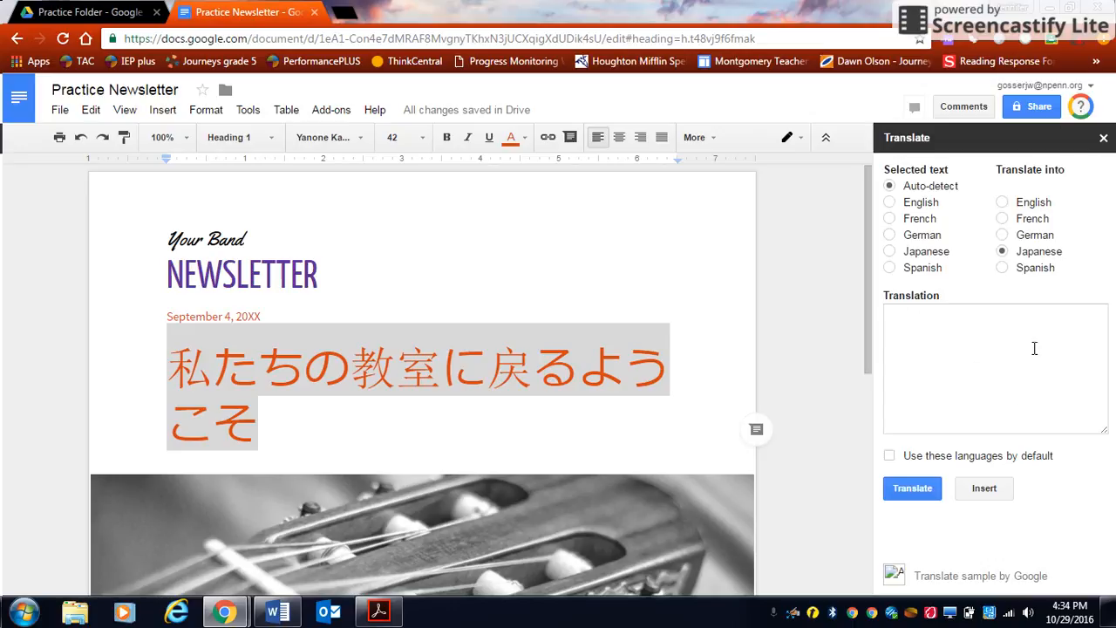
pyautogui.click(915, 488)
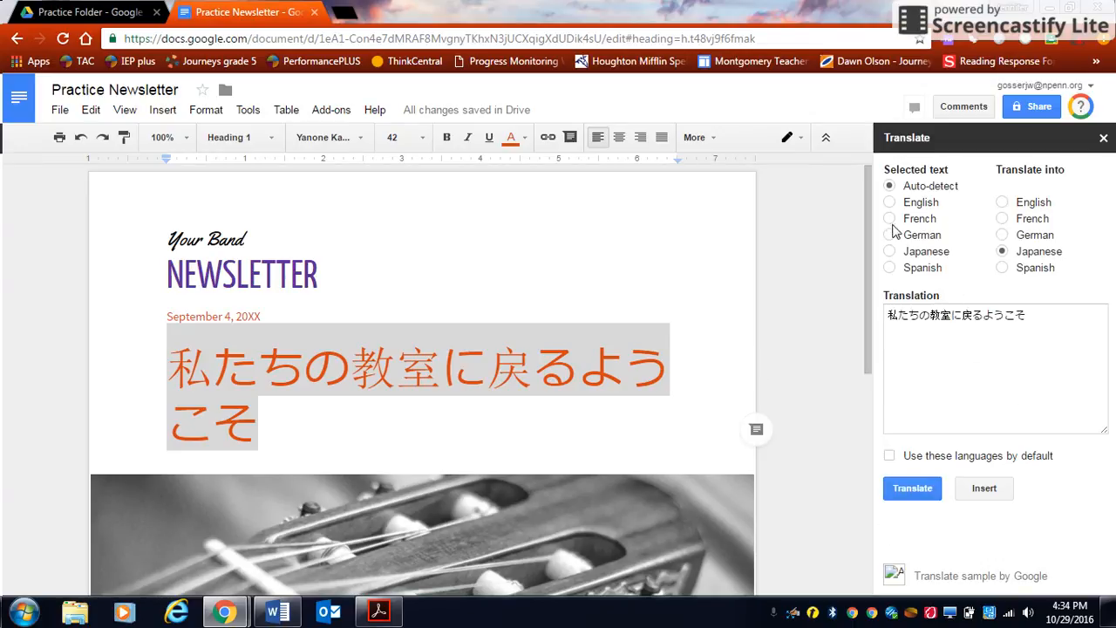
pyautogui.click(889, 251)
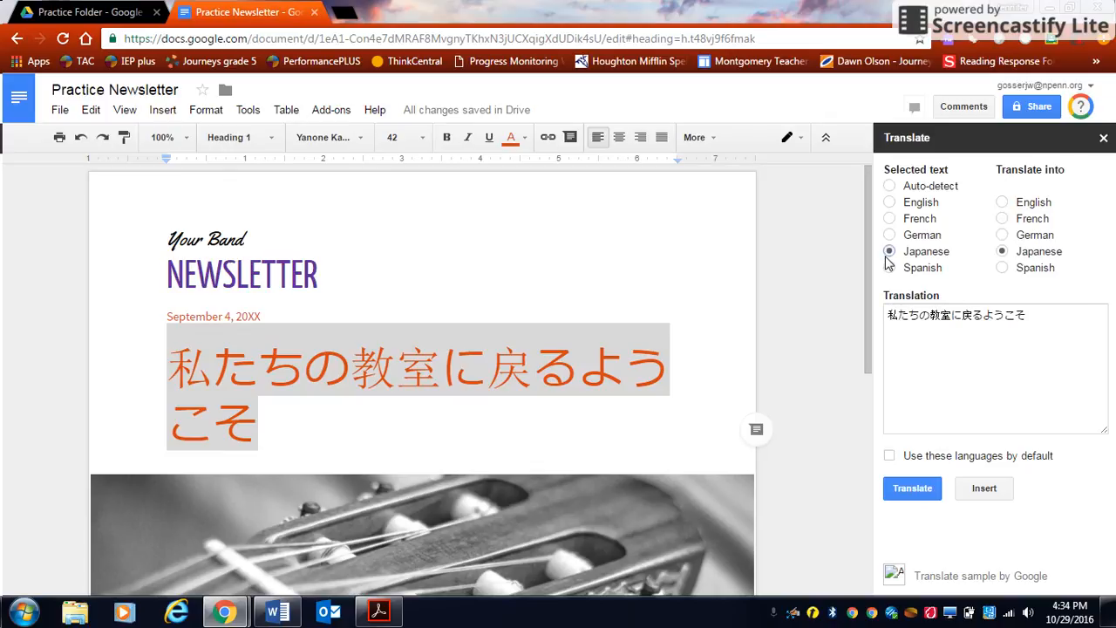
pyautogui.click(1002, 206)
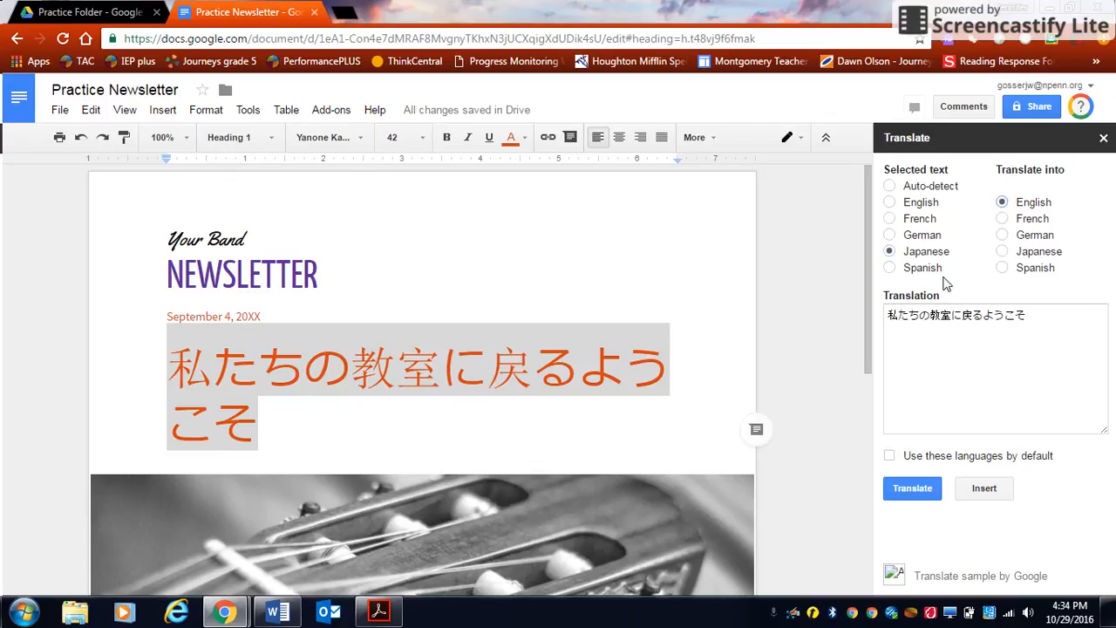
pyautogui.click(906, 488)
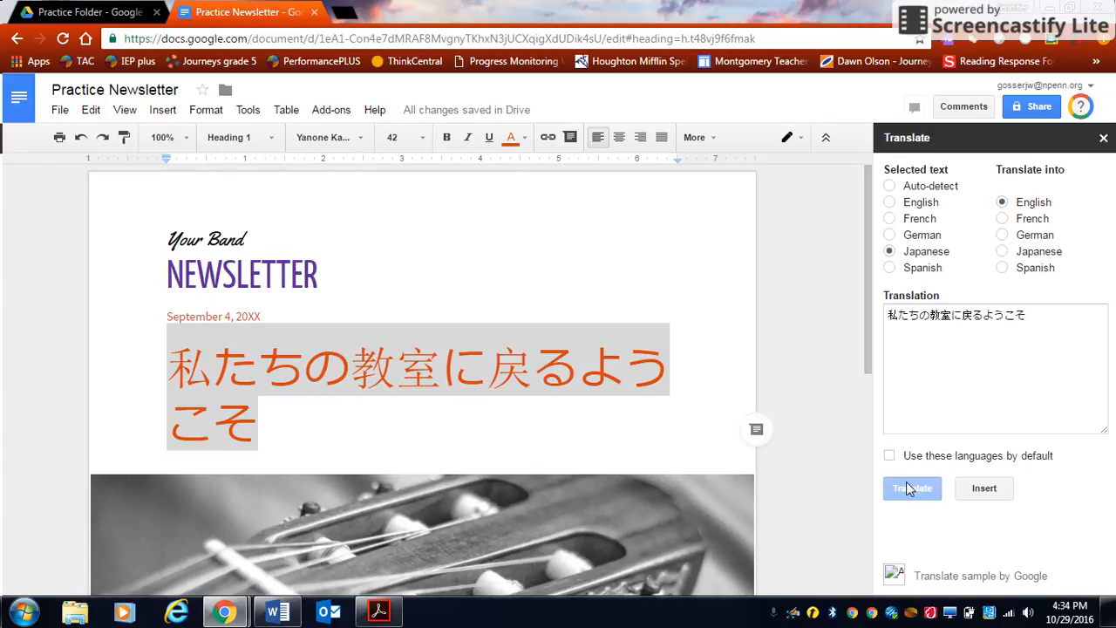
pyautogui.click(983, 493)
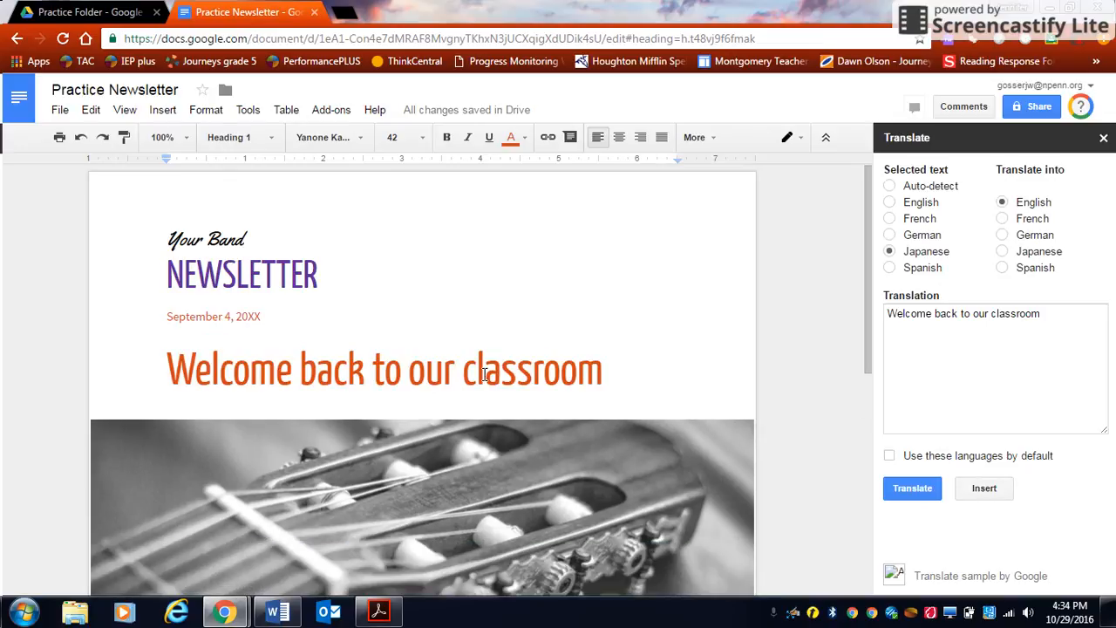
pyautogui.click(1103, 138)
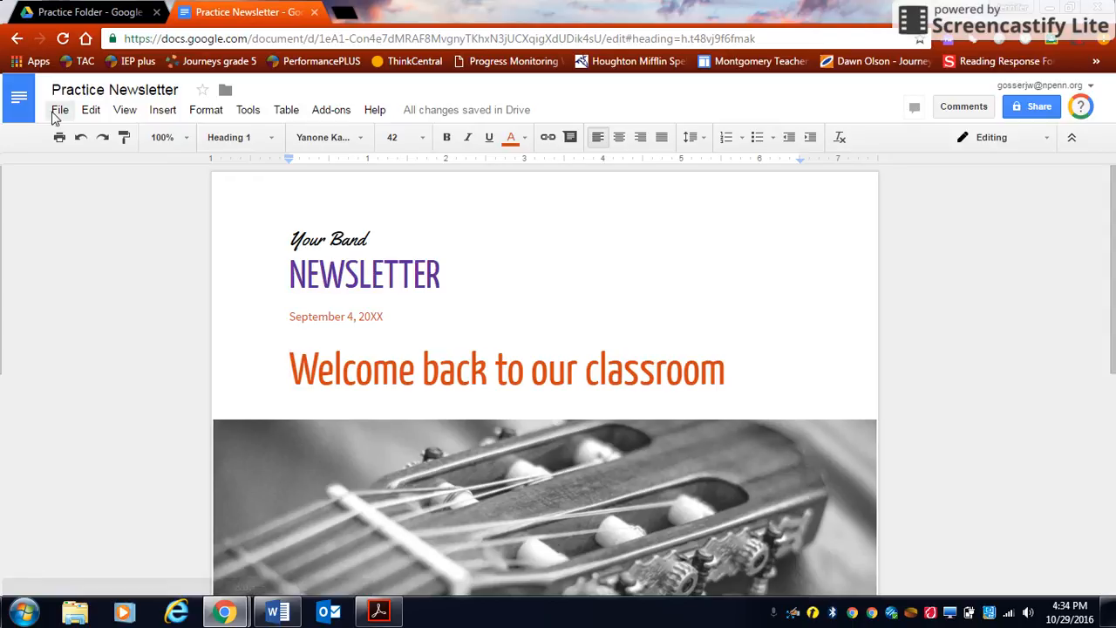
pyautogui.click(90, 110)
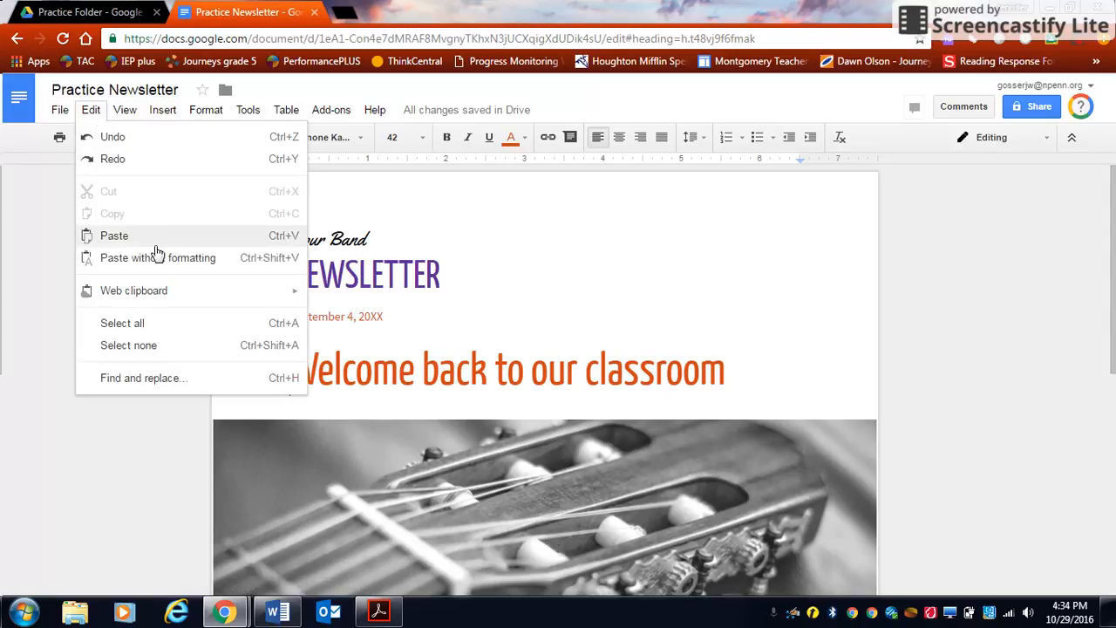
pyautogui.click(132, 138)
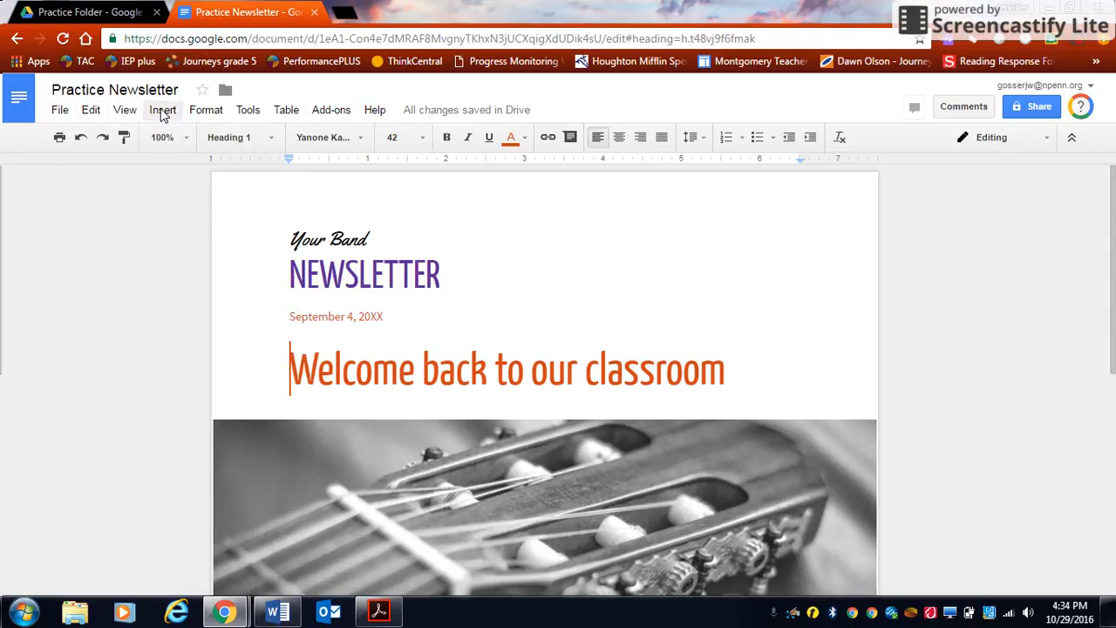
# Insert a drawing before the headline containing the two-circle image with a red overlap from a Google image search for "venn diagram".
pyautogui.click(162, 111)
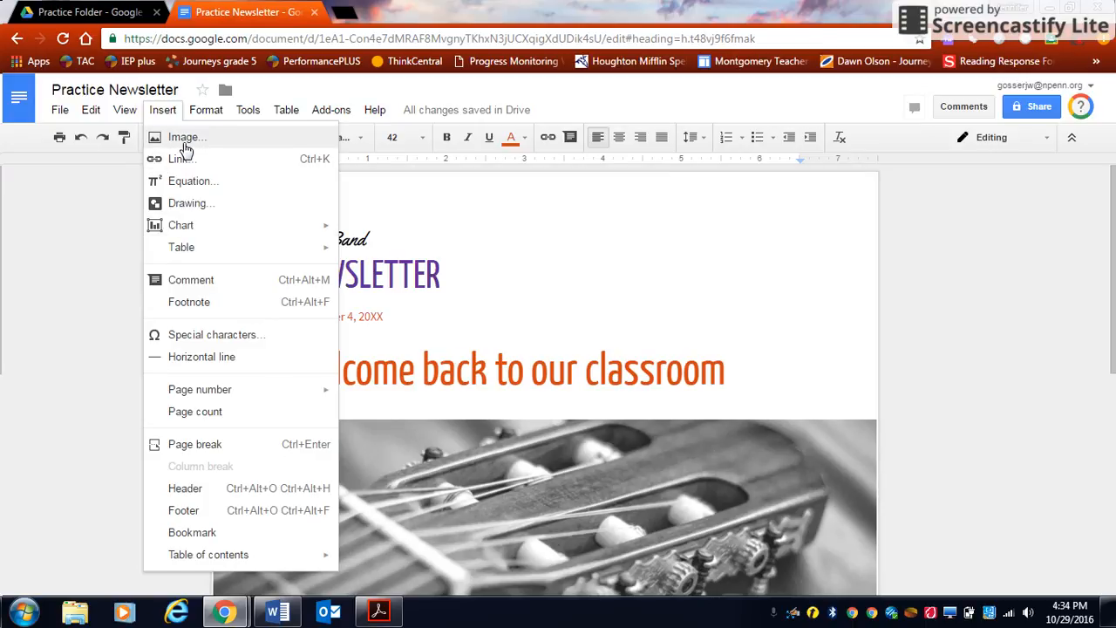
pyautogui.click(185, 210)
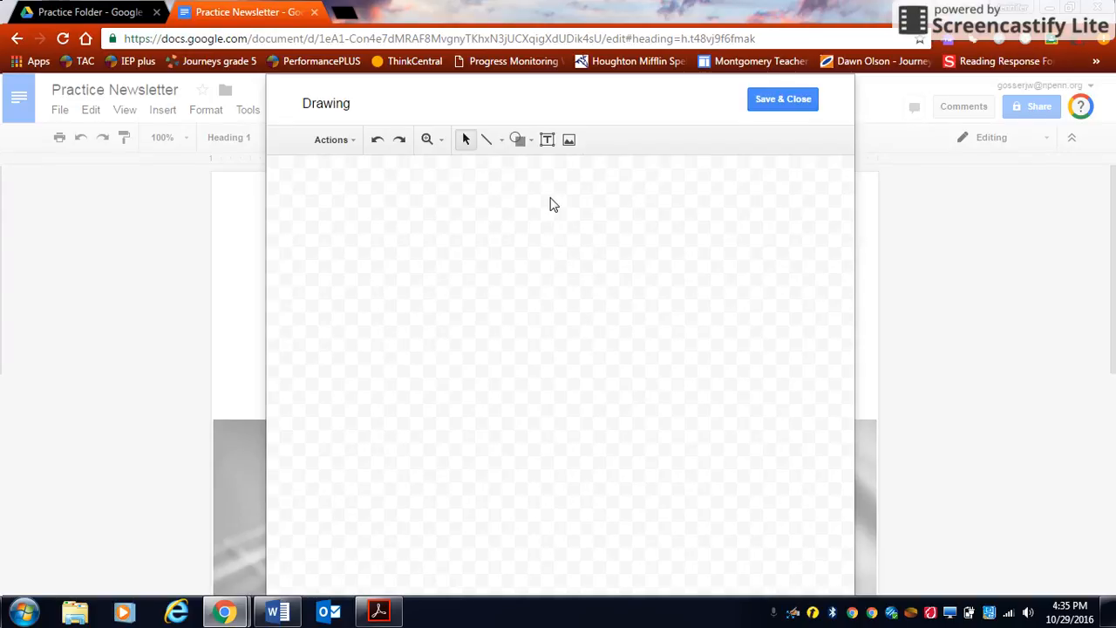
pyautogui.click(570, 141)
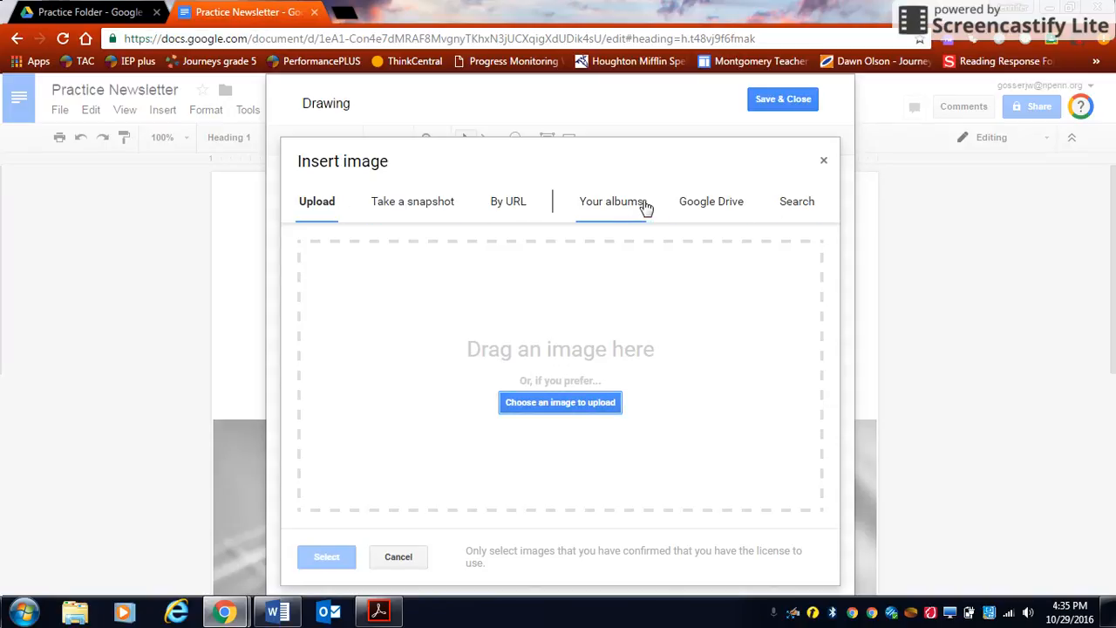
pyautogui.click(793, 209)
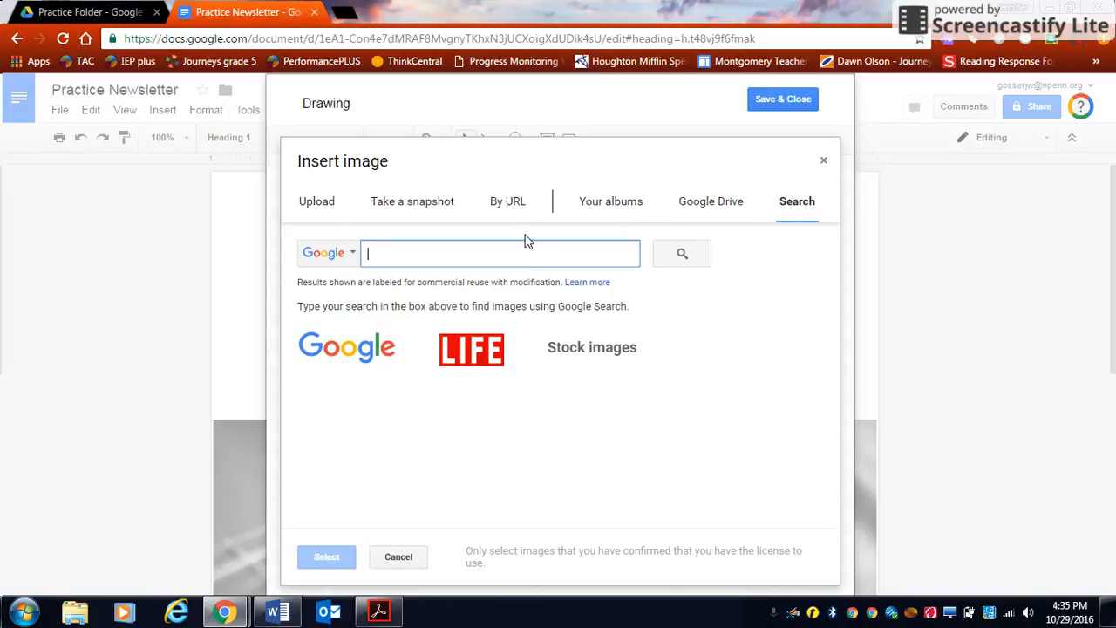
pyautogui.write('venn diagram')
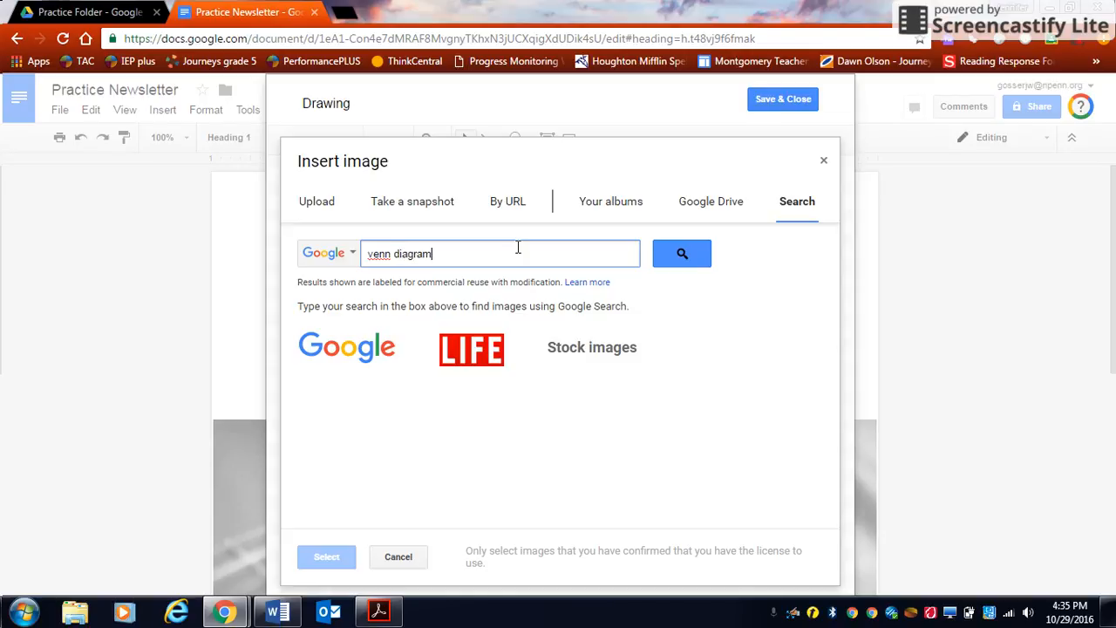
pyautogui.press('Return')
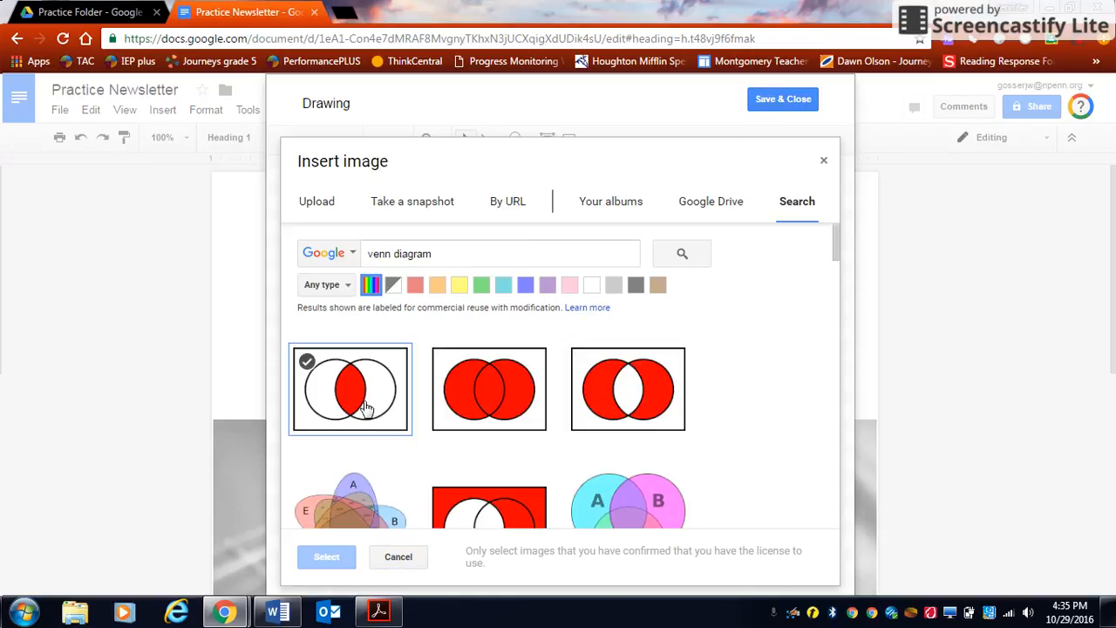
pyautogui.doubleClick(365, 407)
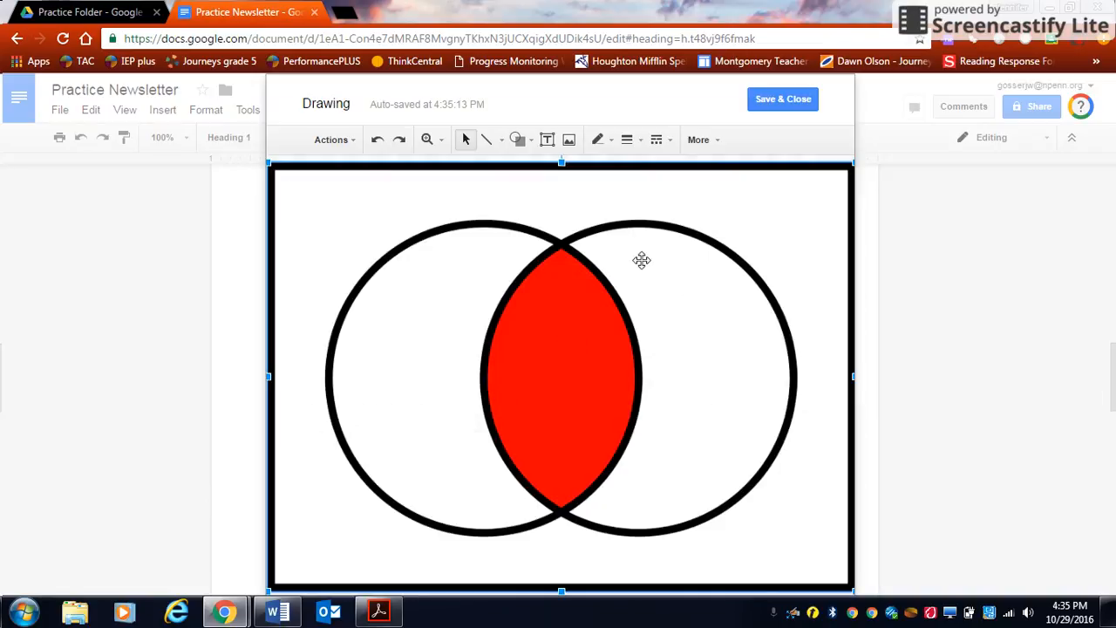
pyautogui.click(796, 101)
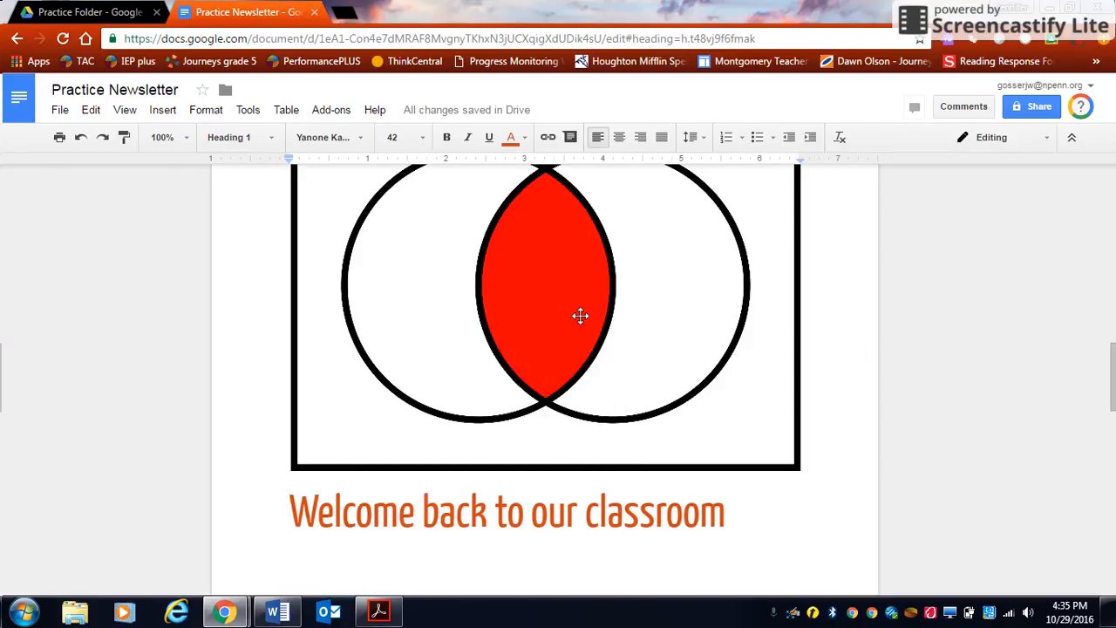
# Reopen the Venn diagram drawing for editing and add a text box running from the red overlap across the right circle.
pyautogui.click(165, 110)
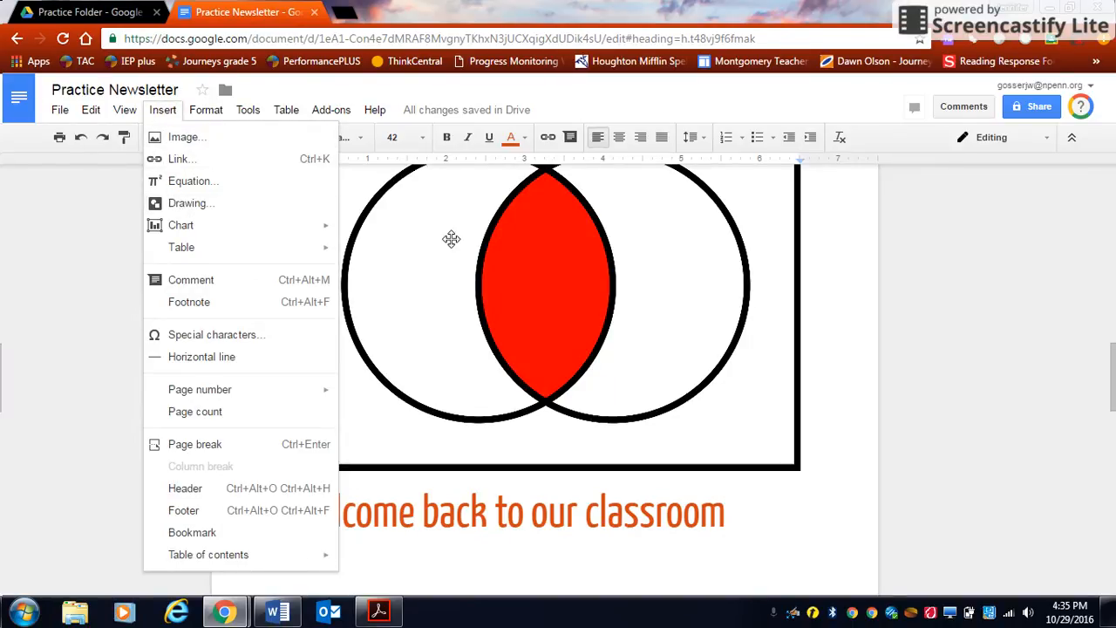
pyautogui.doubleClick(521, 294)
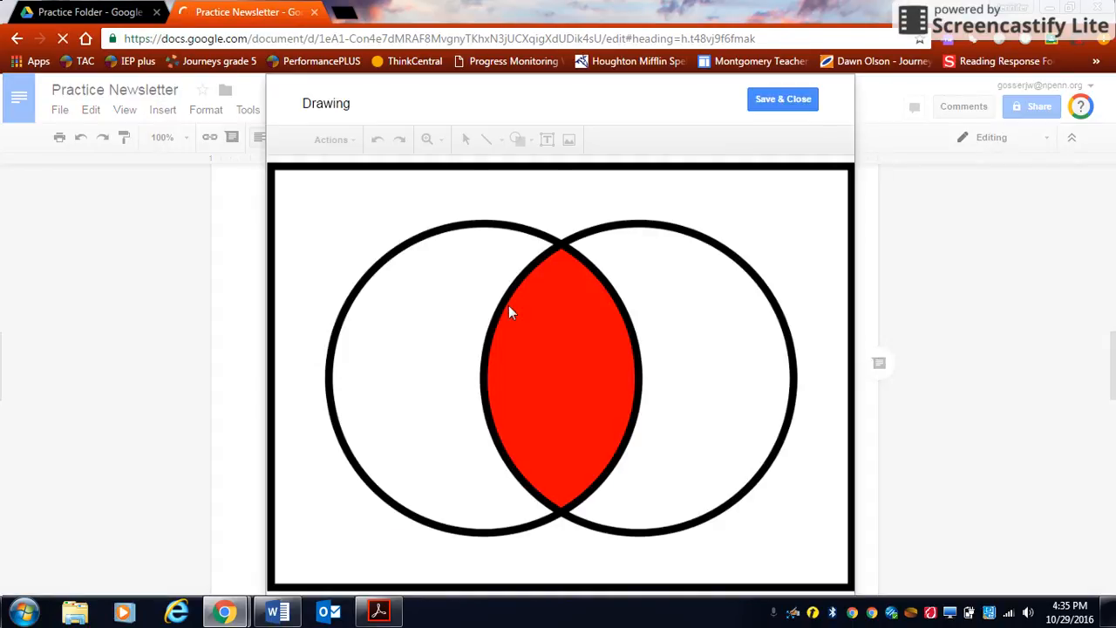
pyautogui.click(547, 139)
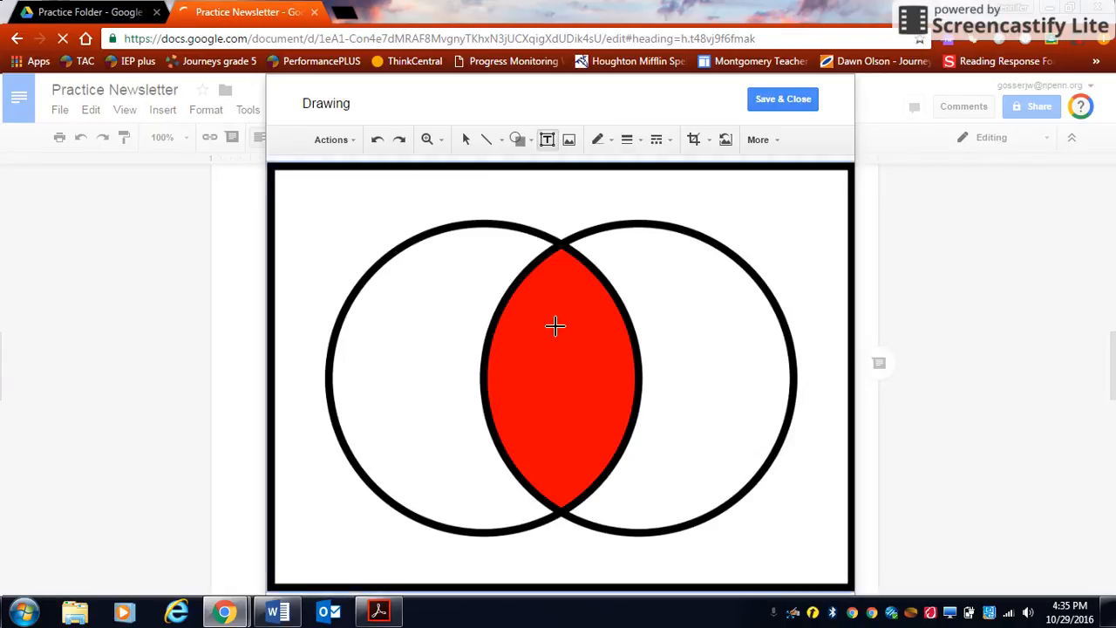
pyautogui.moveTo(559, 328); pyautogui.dragTo(793, 381)
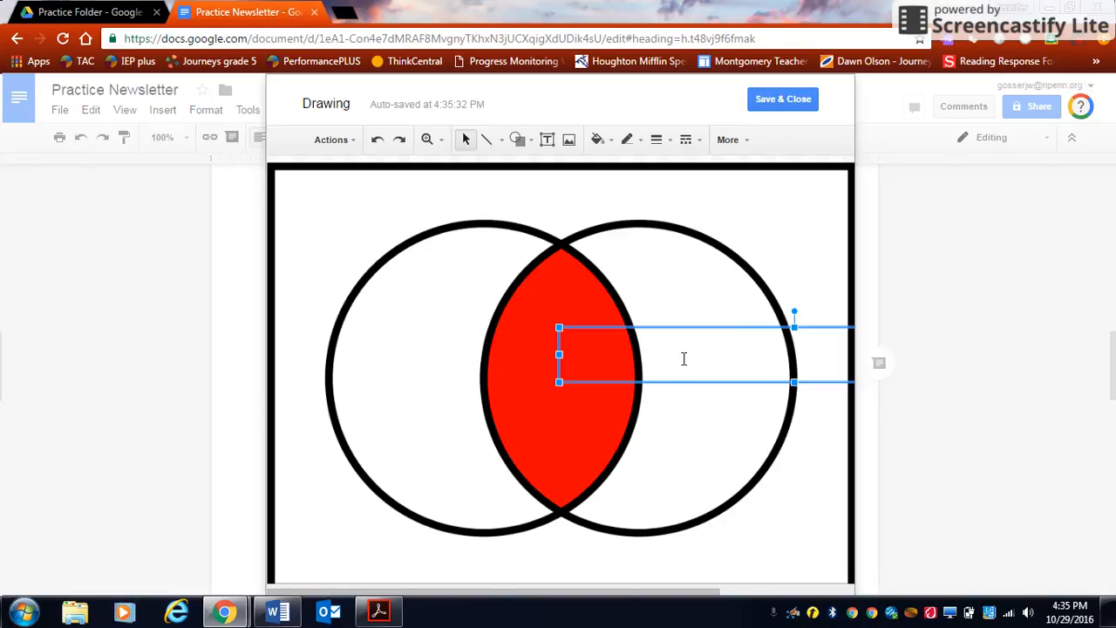